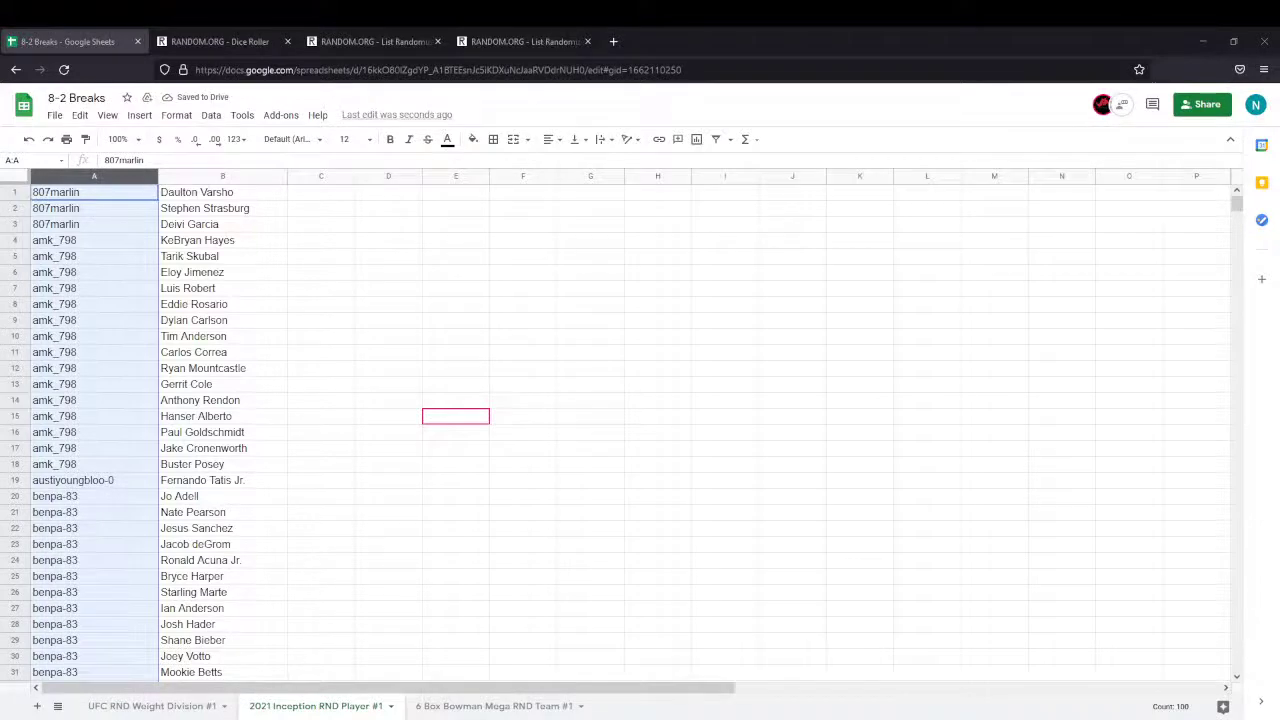
# Review the 2021 Inception RND Player #1 sheet and copy its whole column of usernames.
pyautogui.scroll(-10, 630, 430)
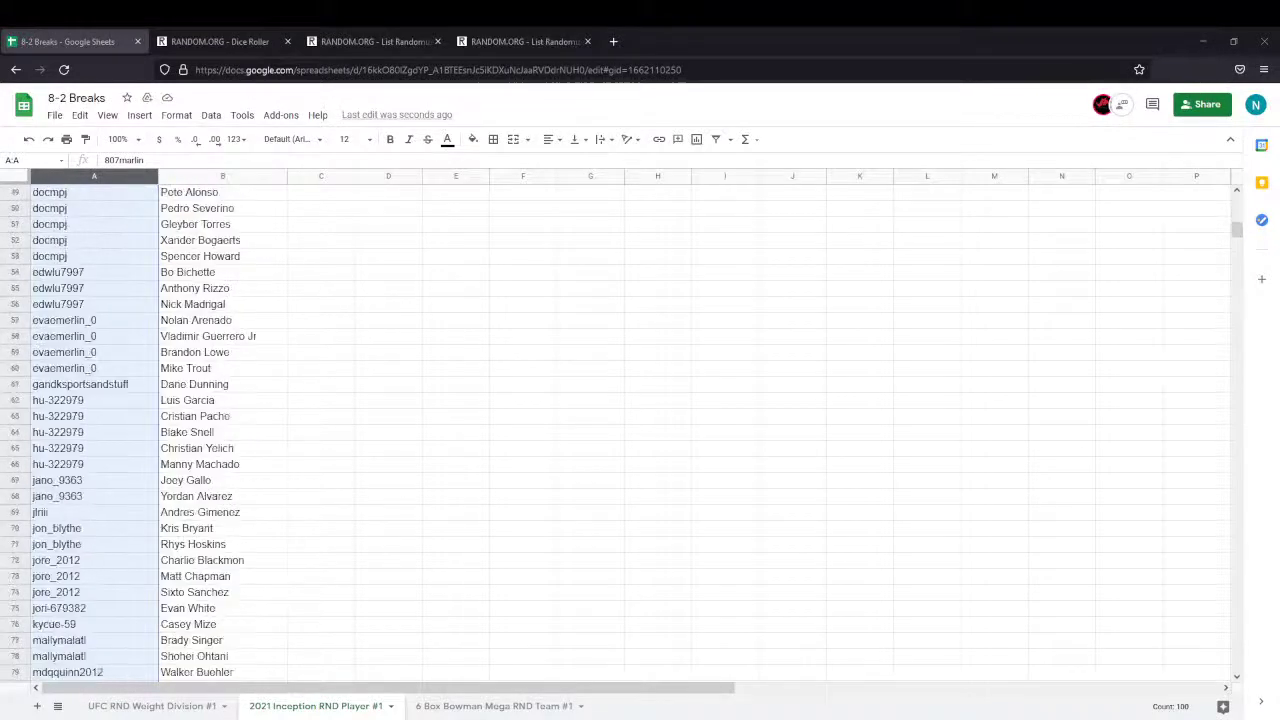
pyautogui.scroll(-5, 630, 430)
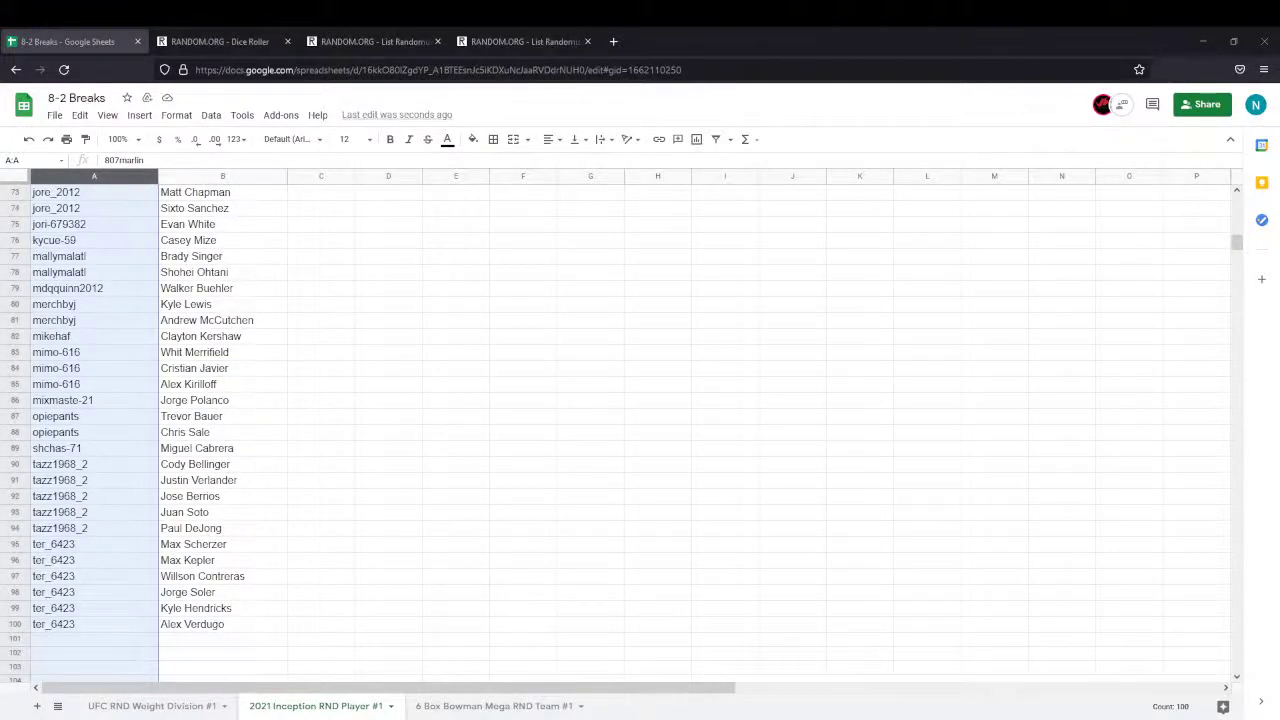
pyautogui.scroll(9, 630, 430)
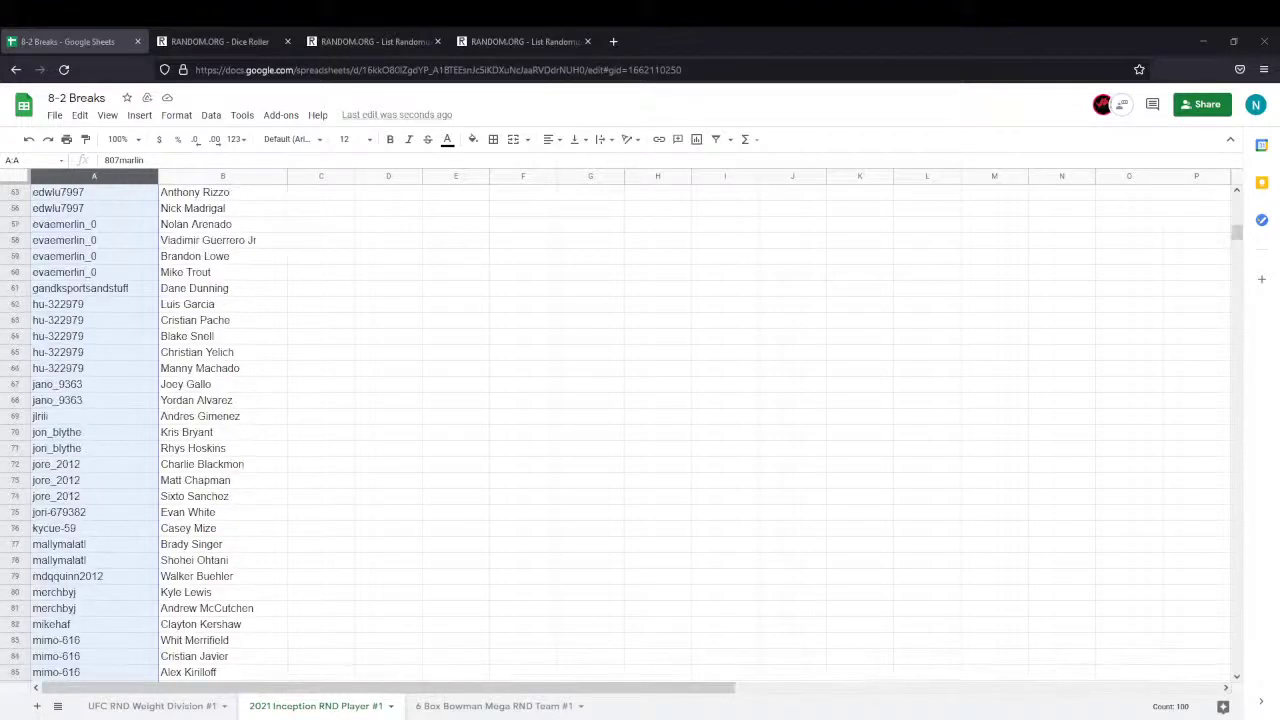
pyautogui.scroll(9, 630, 430)
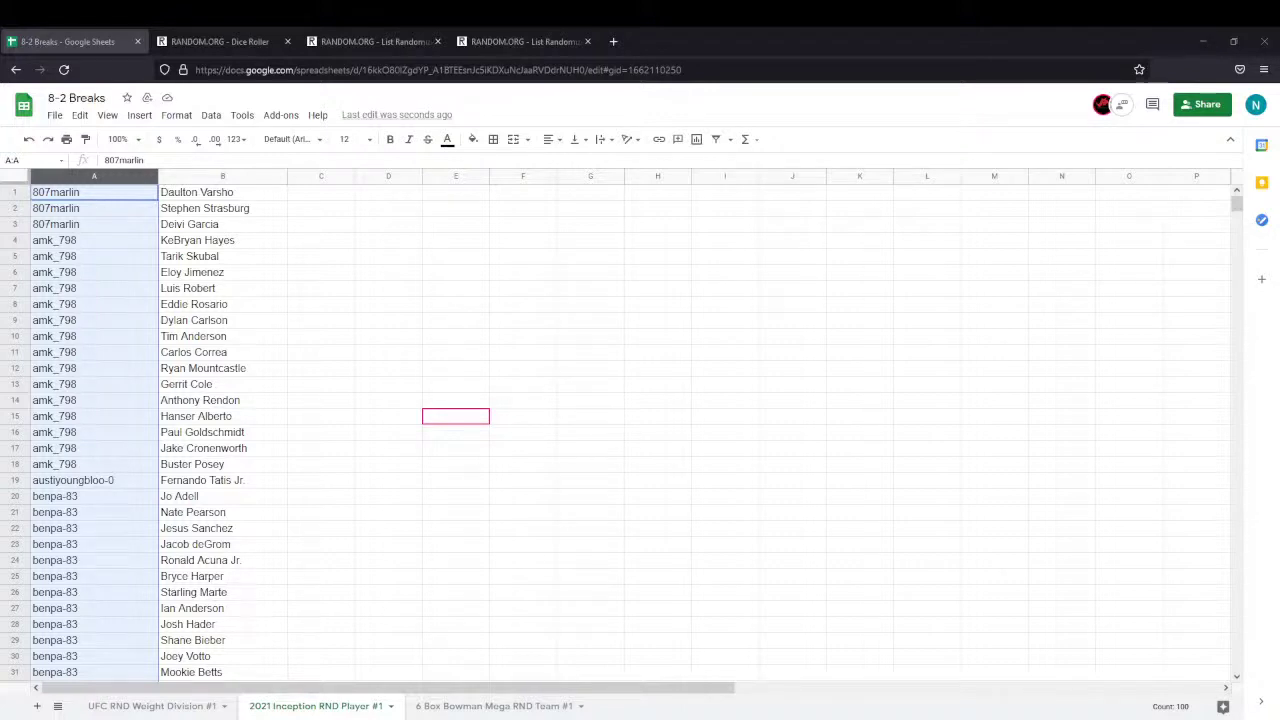
pyautogui.scroll(-10, 630, 430)
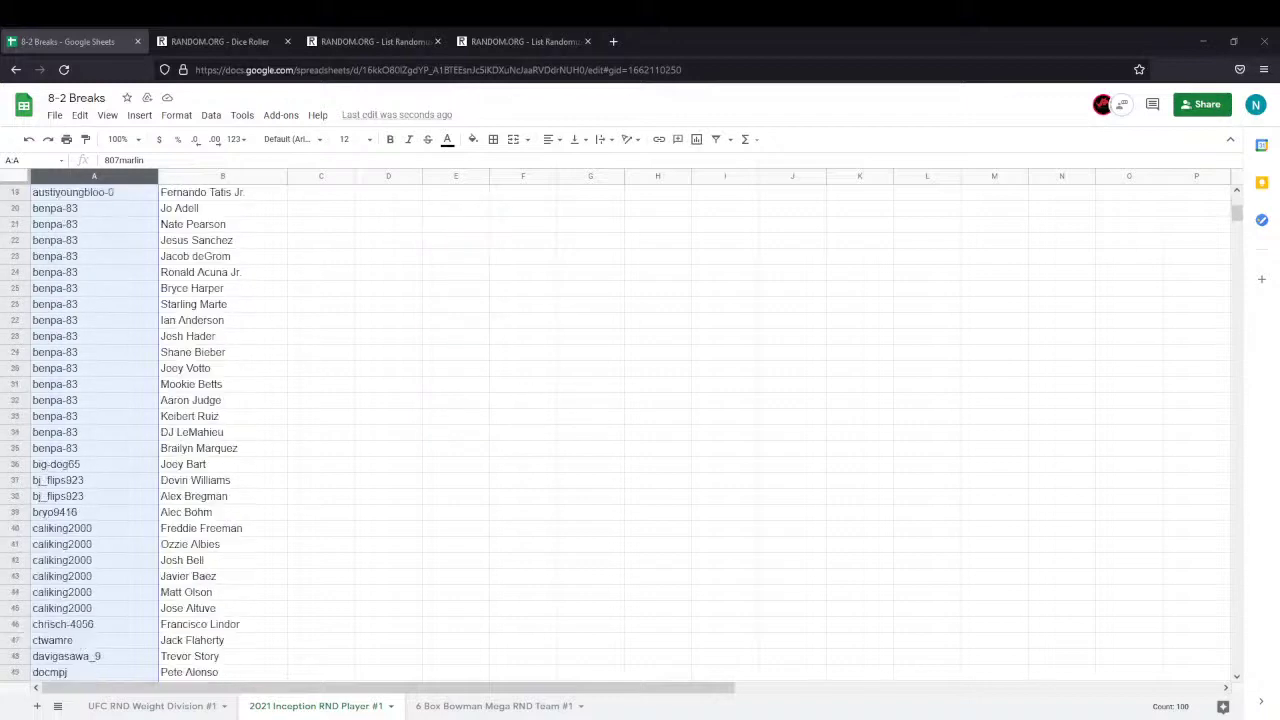
pyautogui.scroll(8, 630, 430)
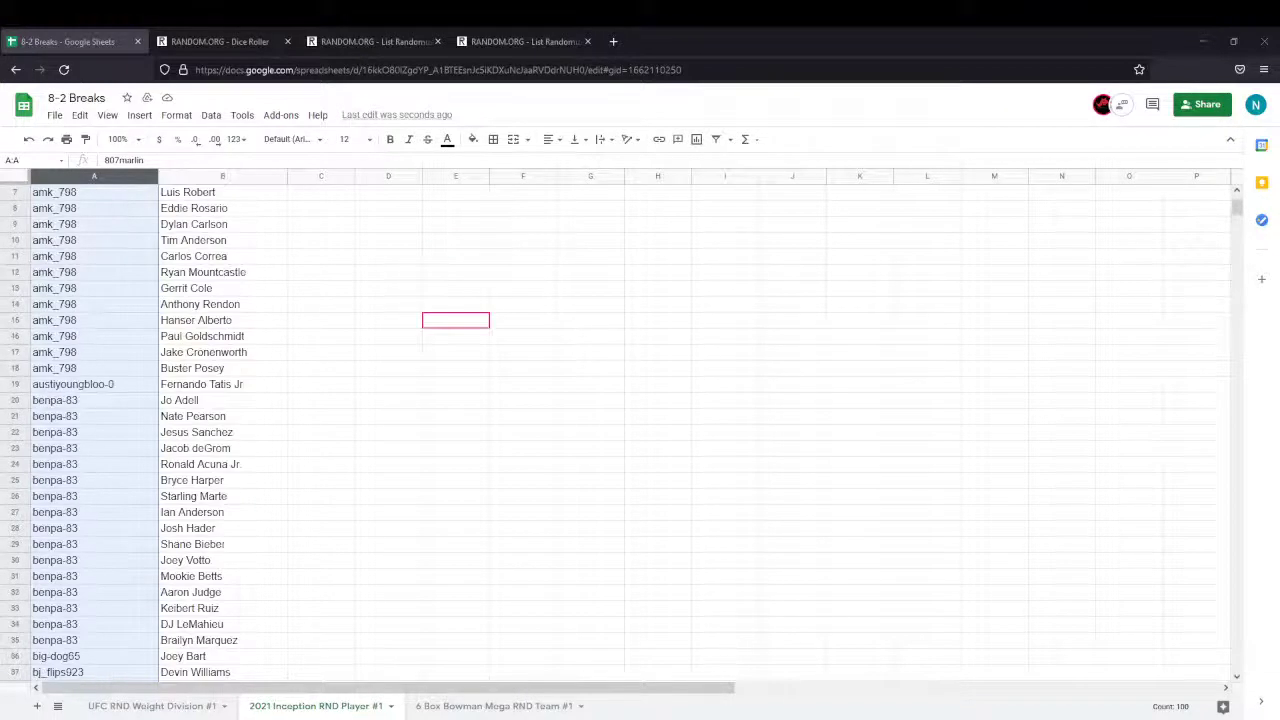
pyautogui.rightClick(82, 207)
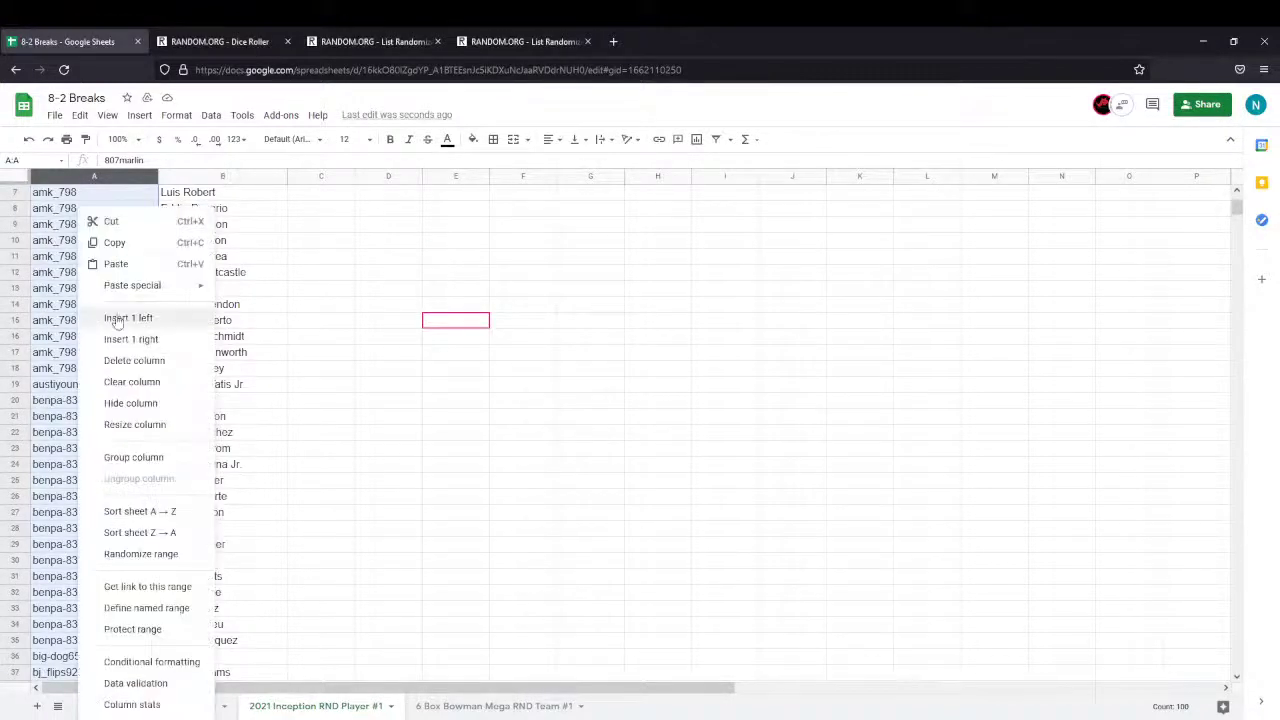
pyautogui.click(112, 248)
# Switch to the first RANDOM.ORG List Randomizer, paste the copied usernames as list items and check them from the start.
pyautogui.click(355, 45)
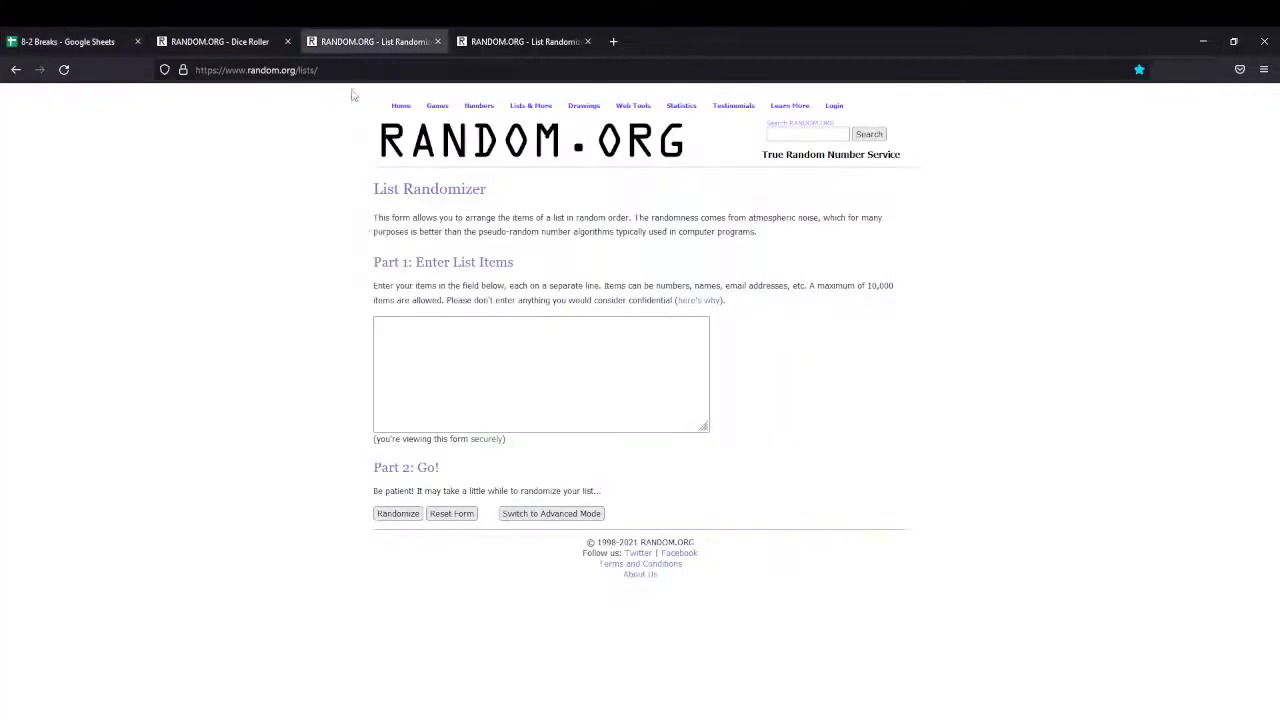
pyautogui.click(395, 355)
pyautogui.hotkey('ctrl', 'v')
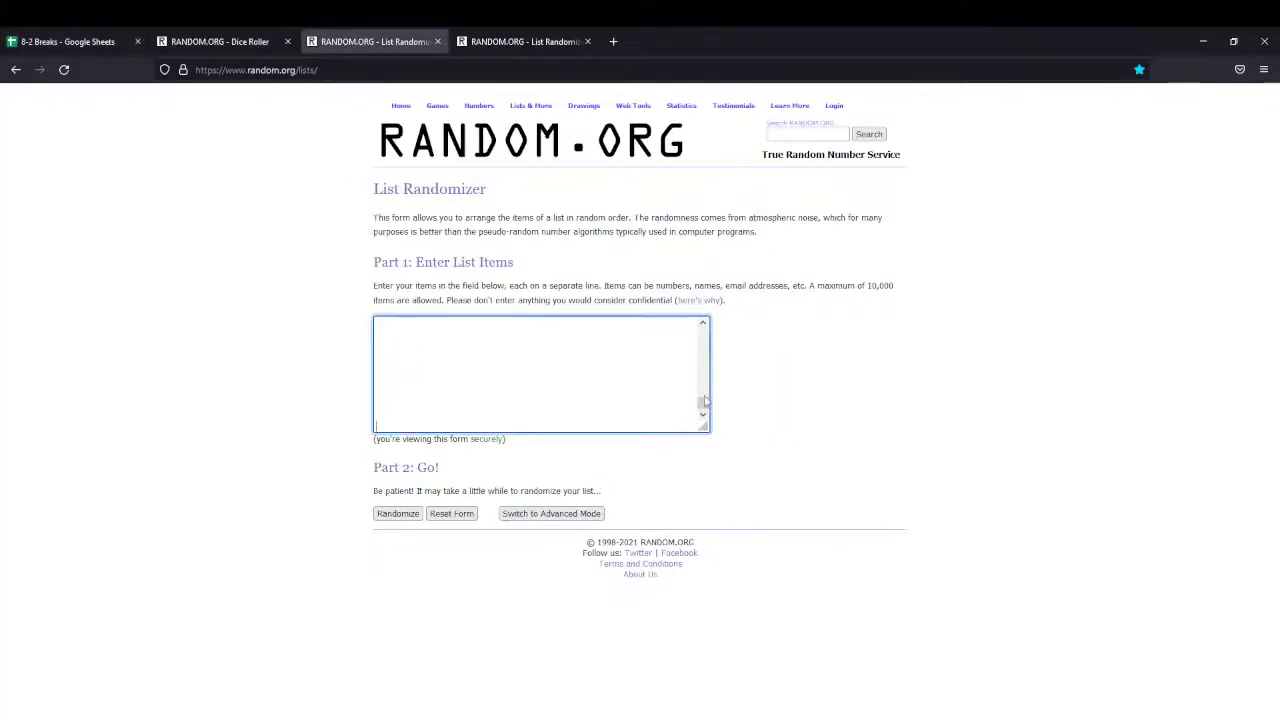
pyautogui.moveTo(704, 403); pyautogui.dragTo(704, 336)
pyautogui.scroll(5, 546, 374)
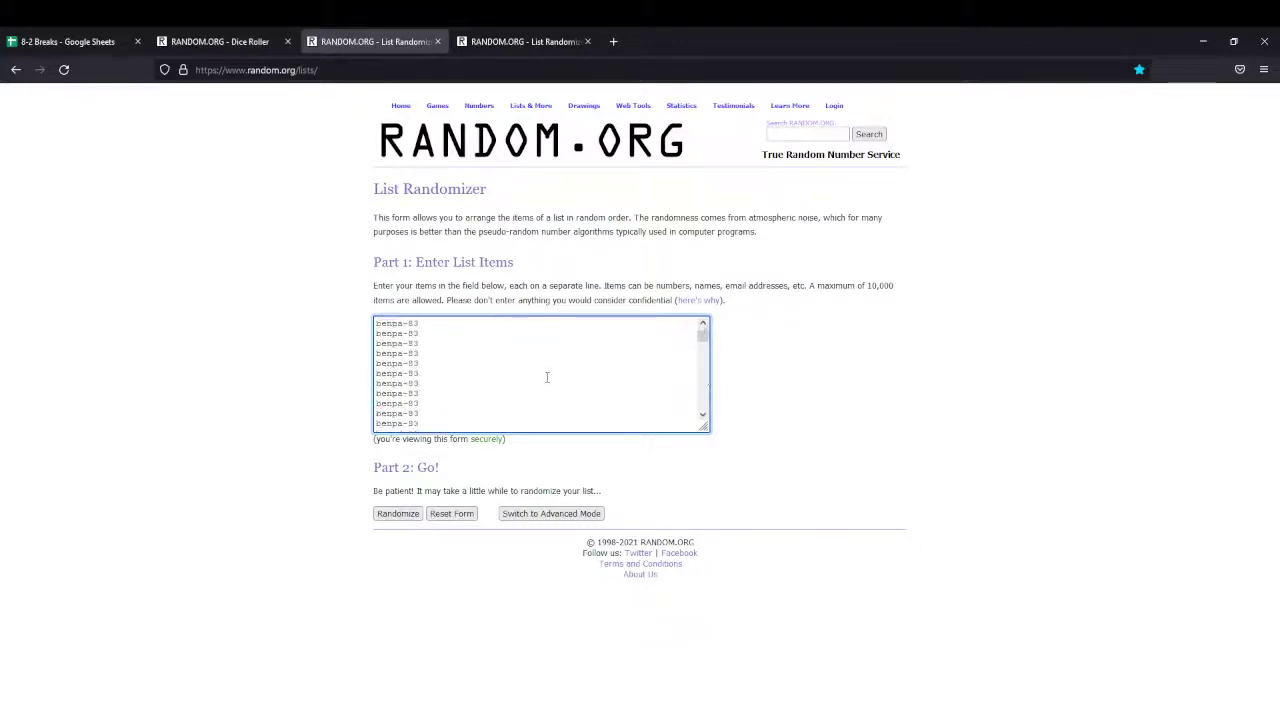
pyautogui.scroll(-3, 548, 377)
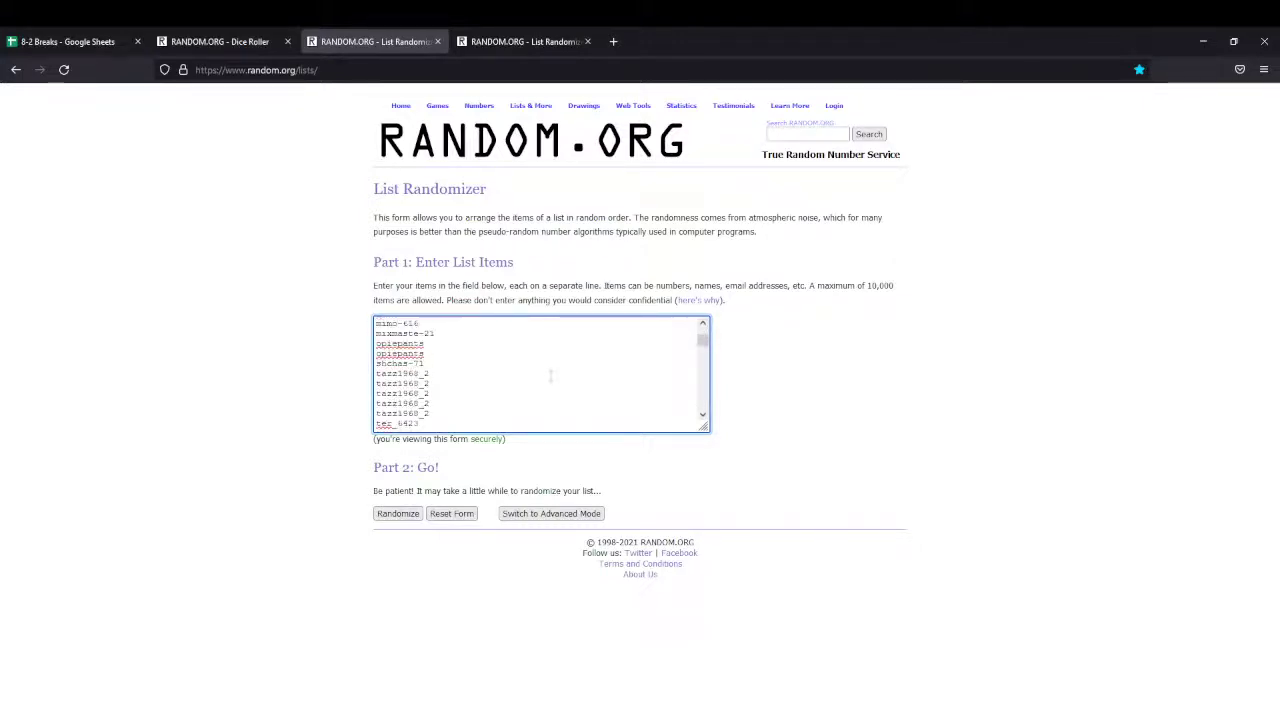
pyautogui.scroll(3, 550, 376)
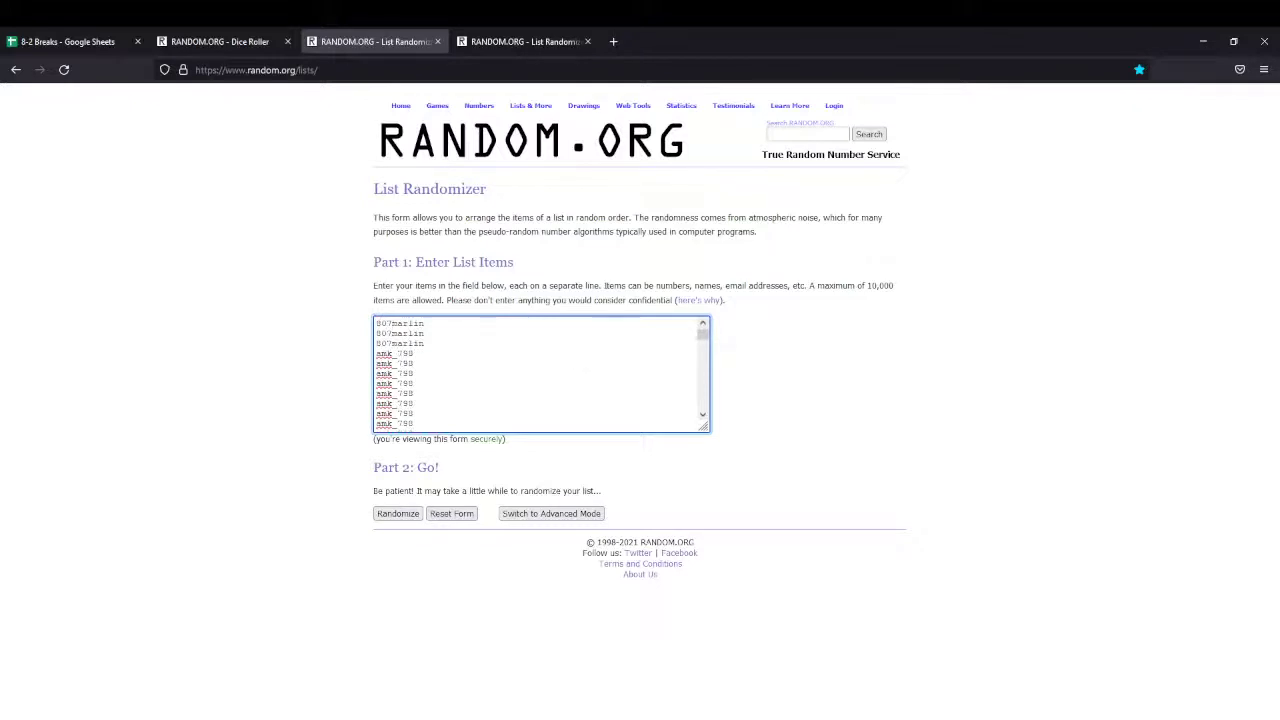
# Return to the 8-2 Breaks spreadsheet and copy the whole column of player names.
pyautogui.click(74, 41)
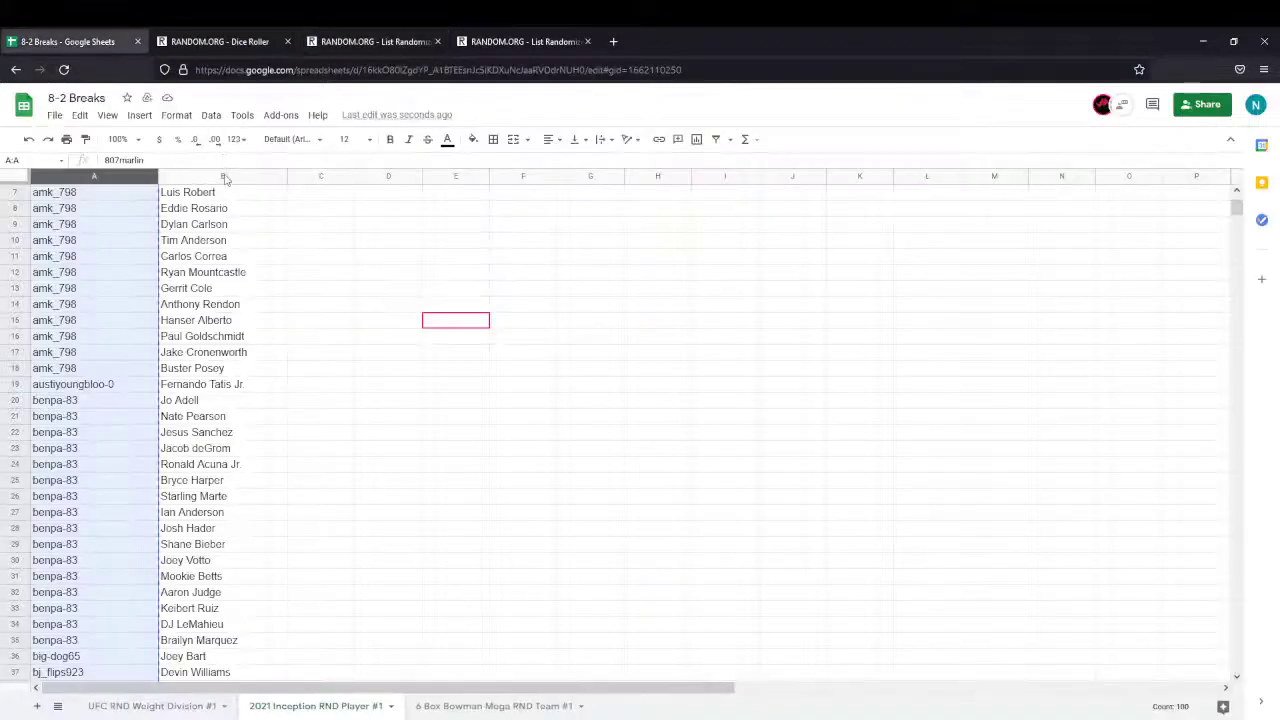
pyautogui.click(225, 178)
pyautogui.rightClick(240, 285)
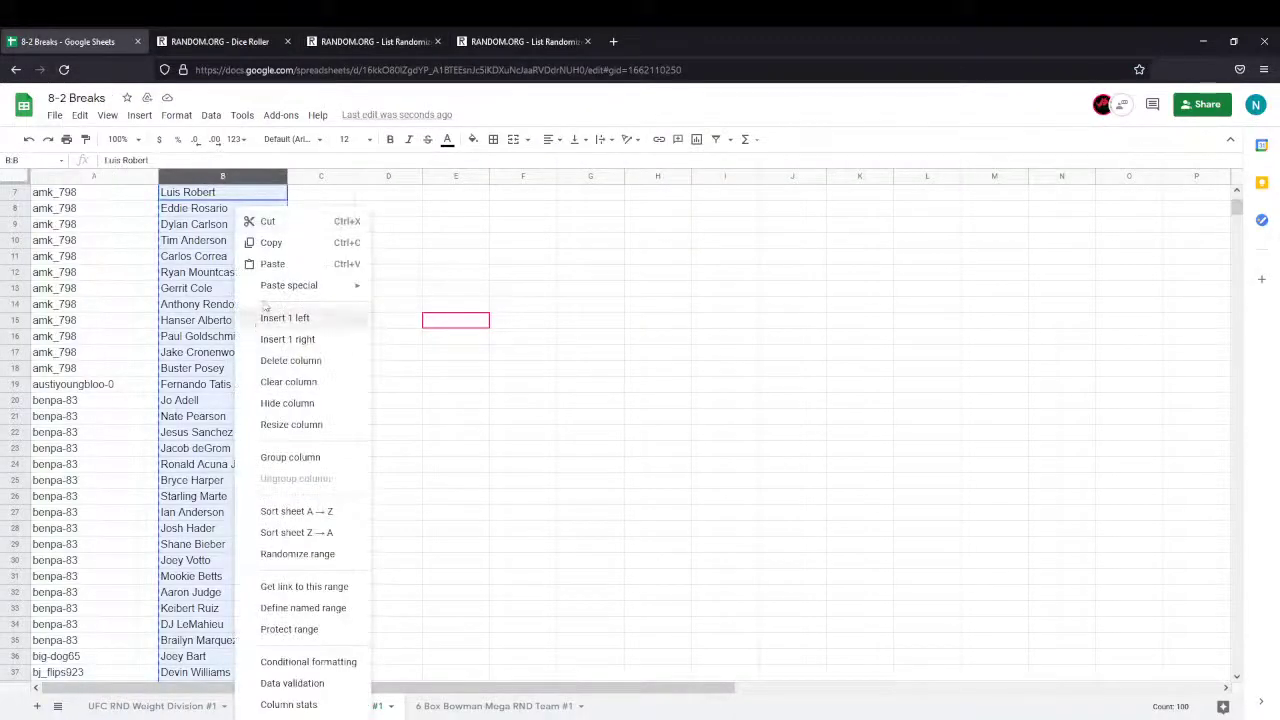
pyautogui.click(272, 243)
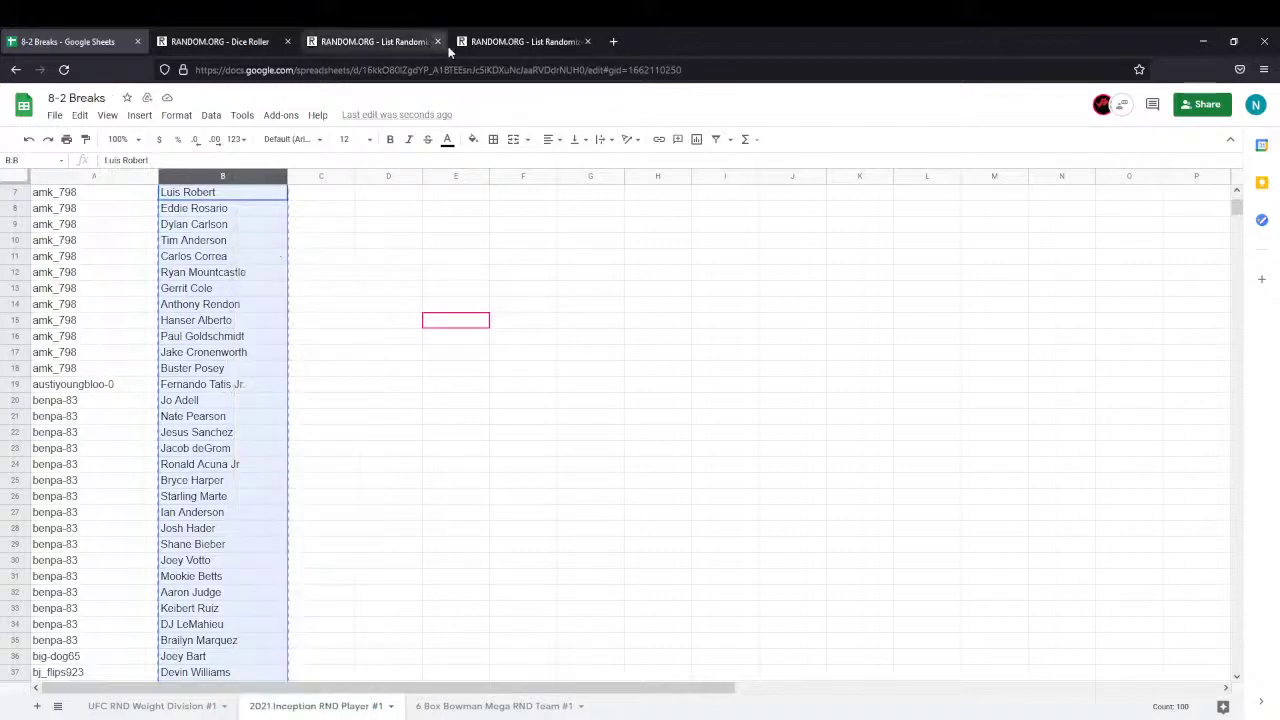
# Switch to the second RANDOM.ORG List Randomizer, paste the copied player names as list items and look through them.
pyautogui.click(480, 41)
pyautogui.click(440, 382)
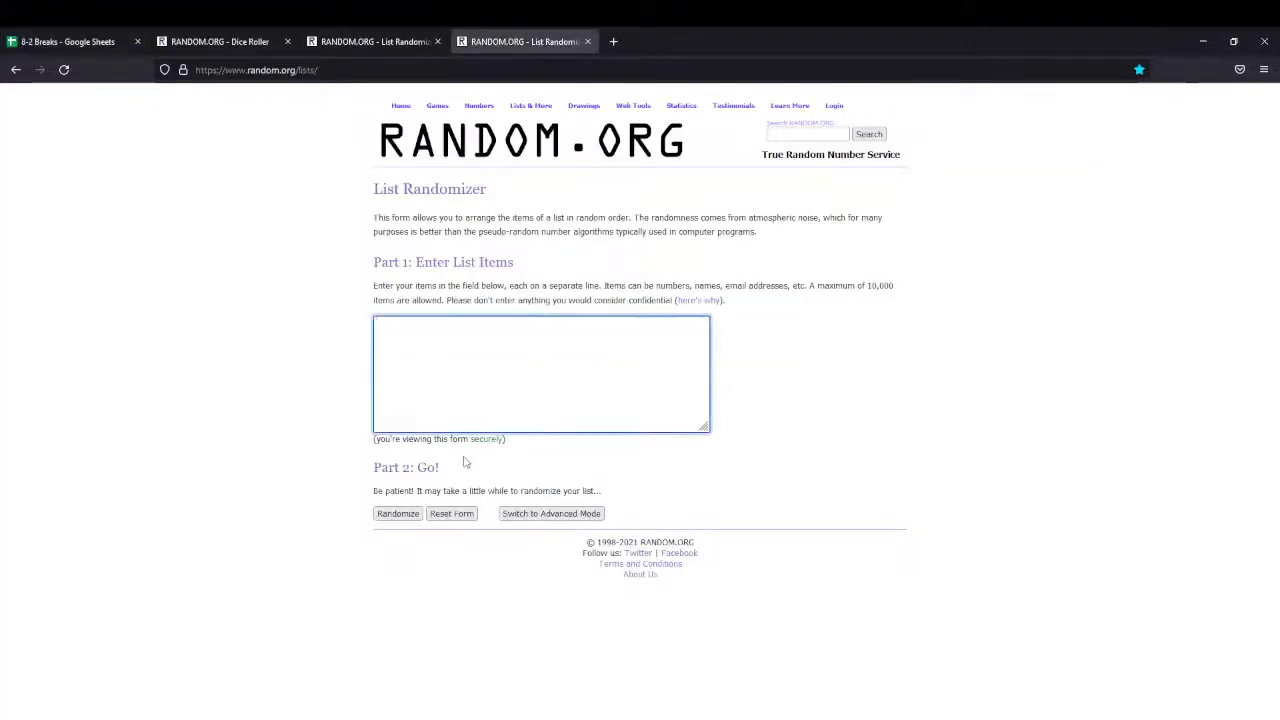
pyautogui.hotkey('ctrl', 'v')
pyautogui.moveTo(701, 408); pyautogui.dragTo(703, 343)
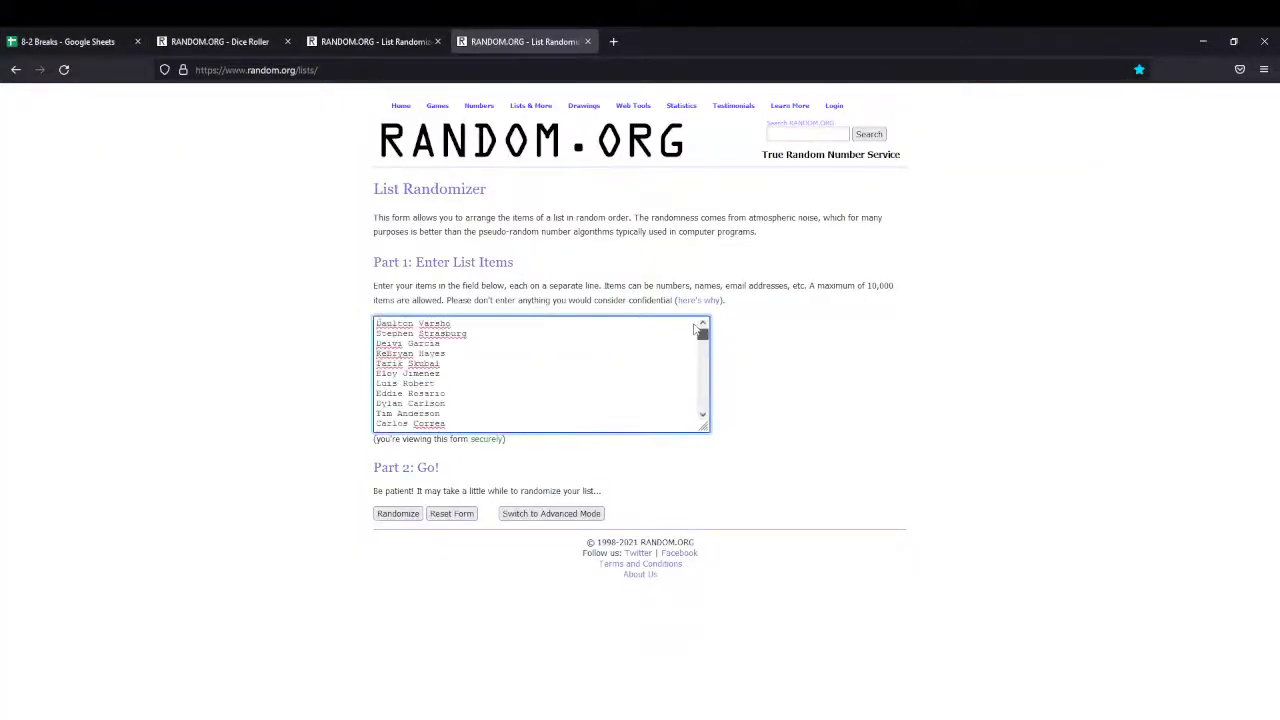
pyautogui.scroll(-10, 595, 360)
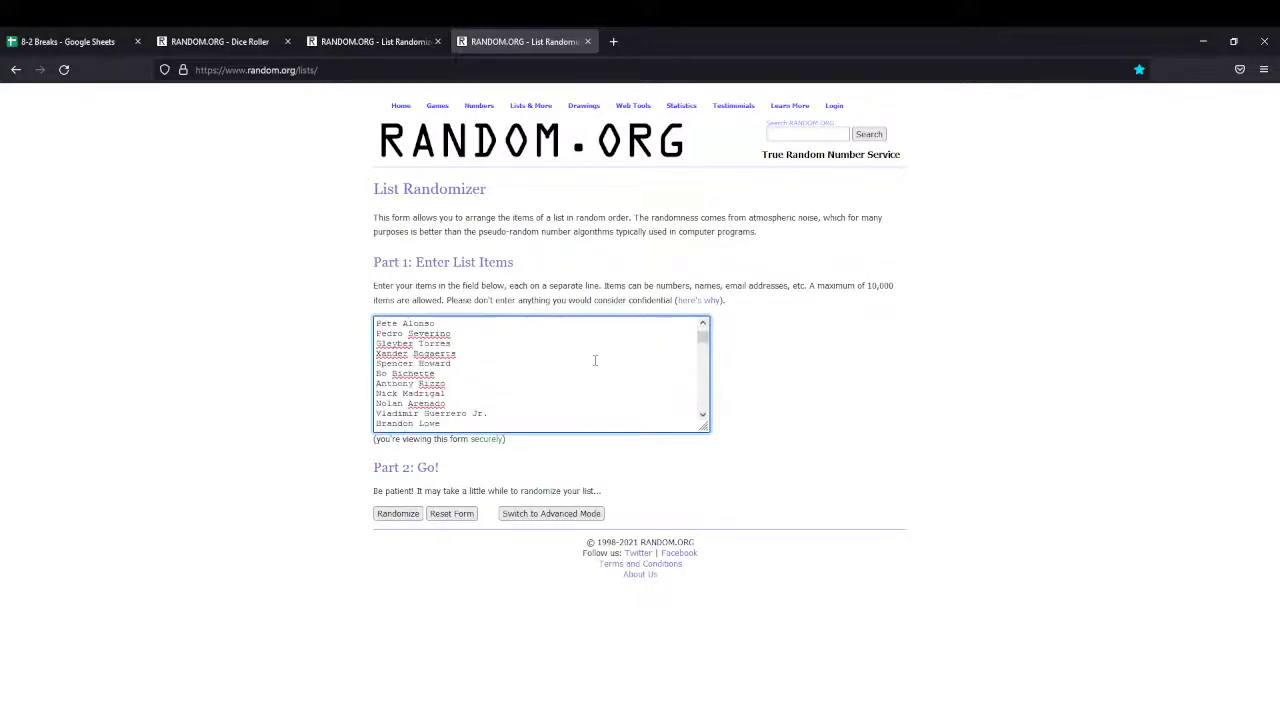
pyautogui.scroll(-8, 595, 361)
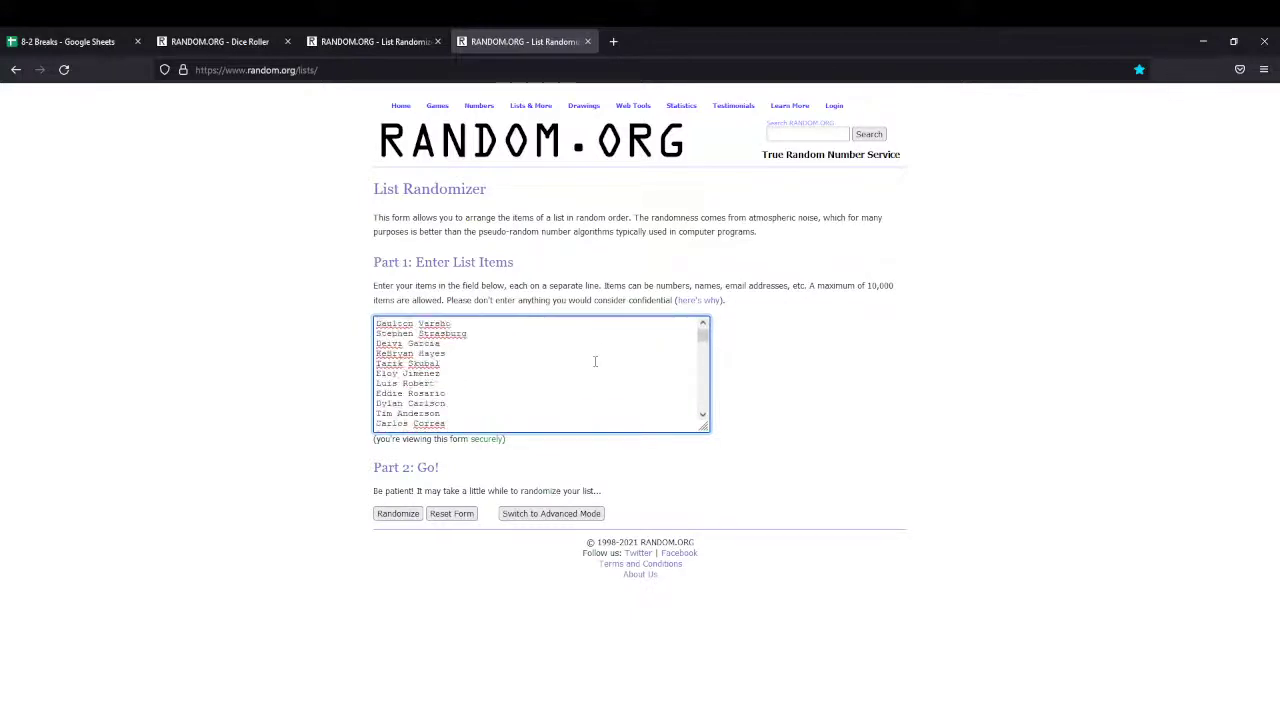
# Switch to the RANDOM.ORG Dice Roller and roll the two dice again.
pyautogui.click(203, 45)
pyautogui.click(394, 309)
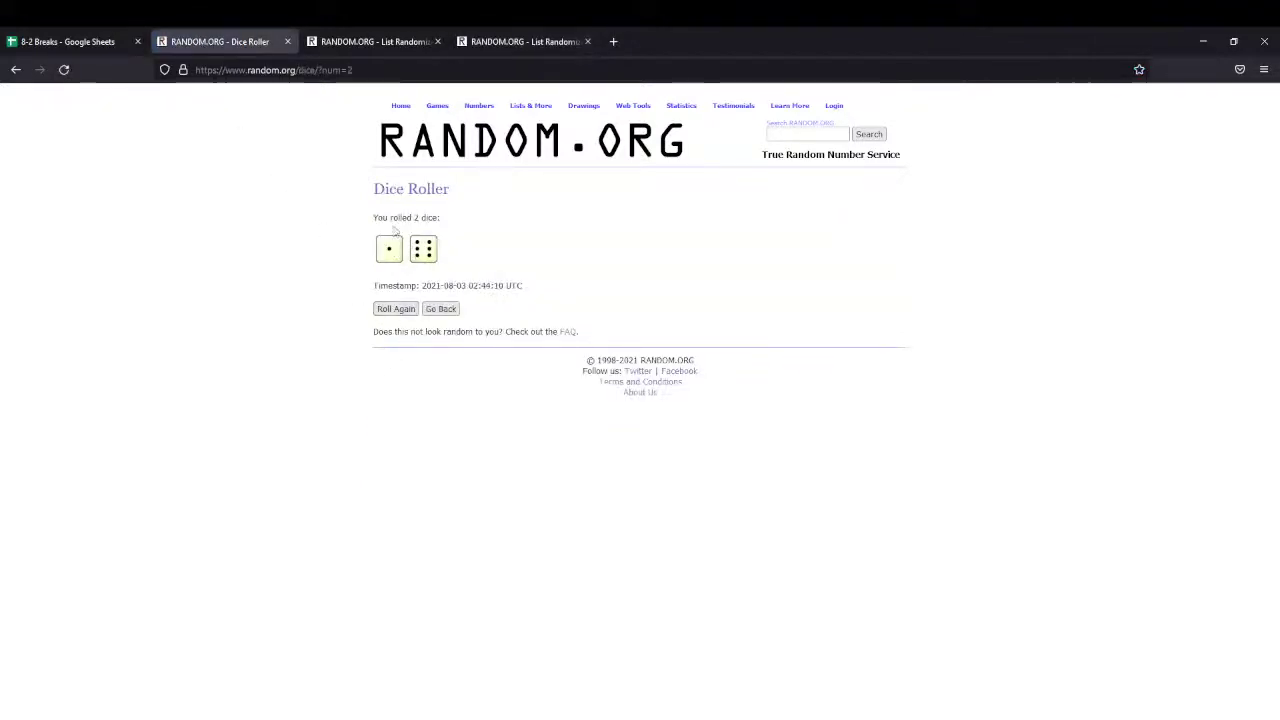
# Randomize the username list in the first List Randomizer seven times in a row.
pyautogui.click(356, 43)
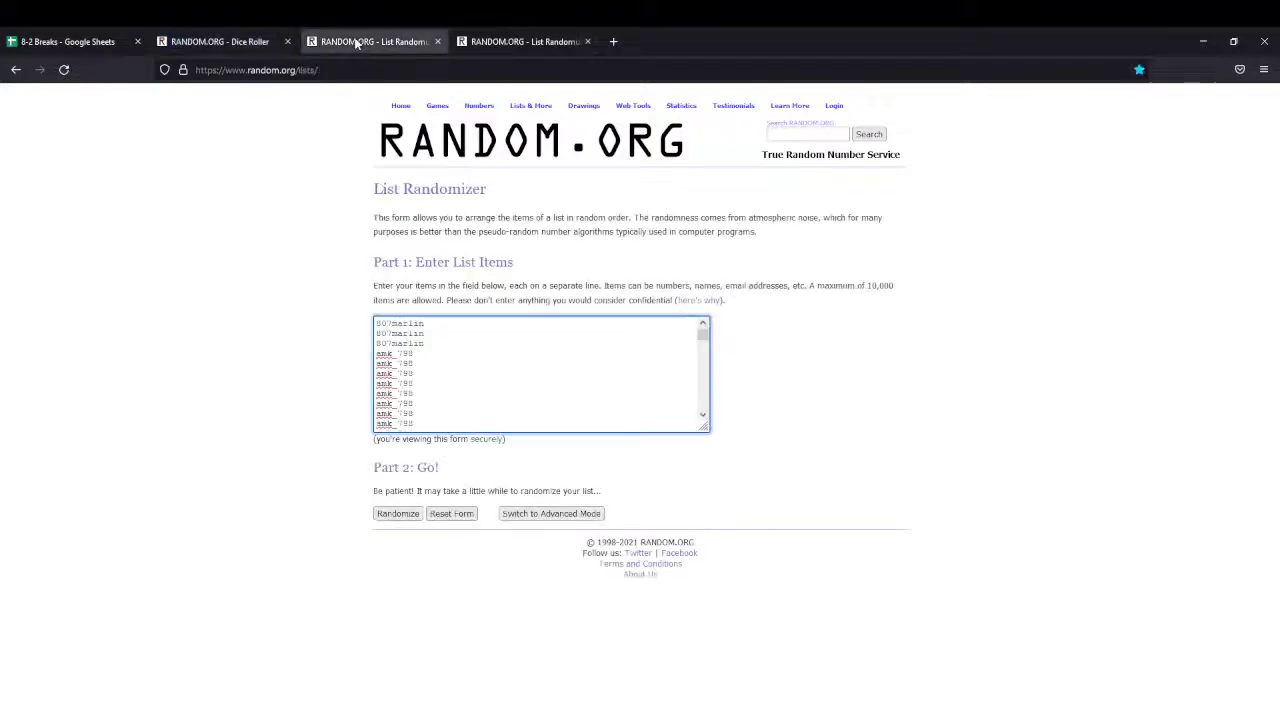
pyautogui.click(397, 513)
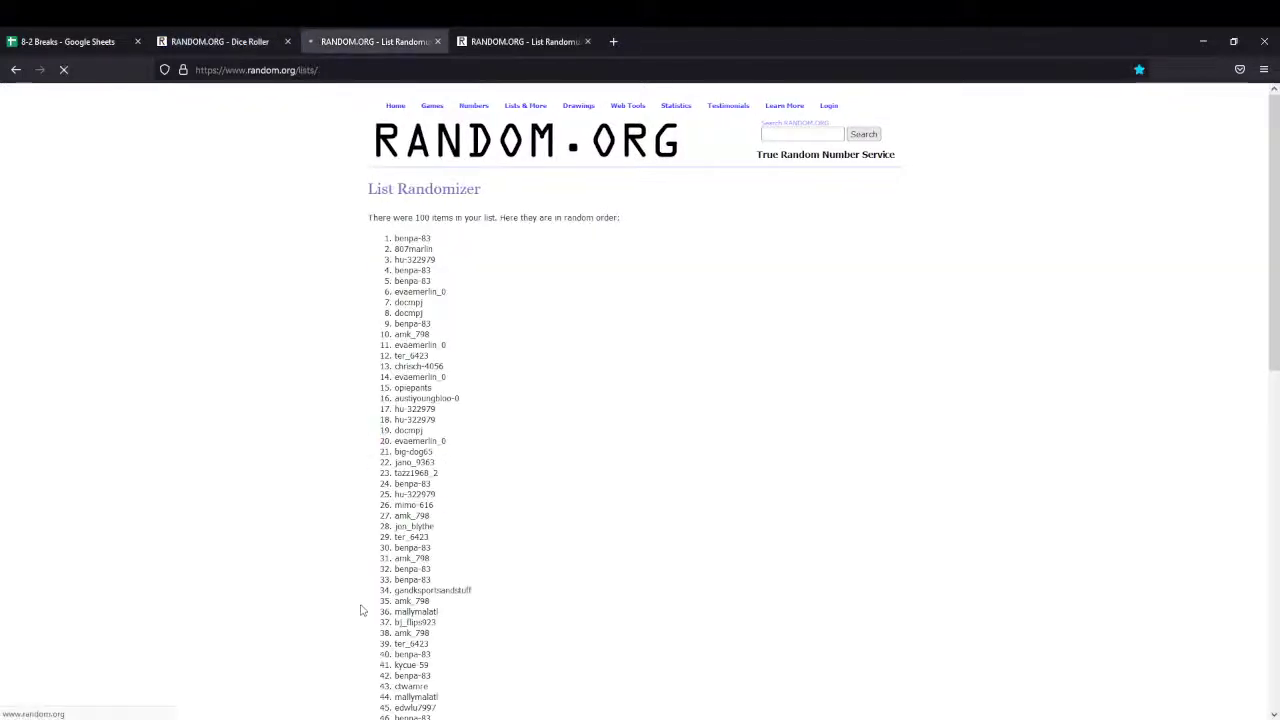
pyautogui.scroll(-8, 317, 631)
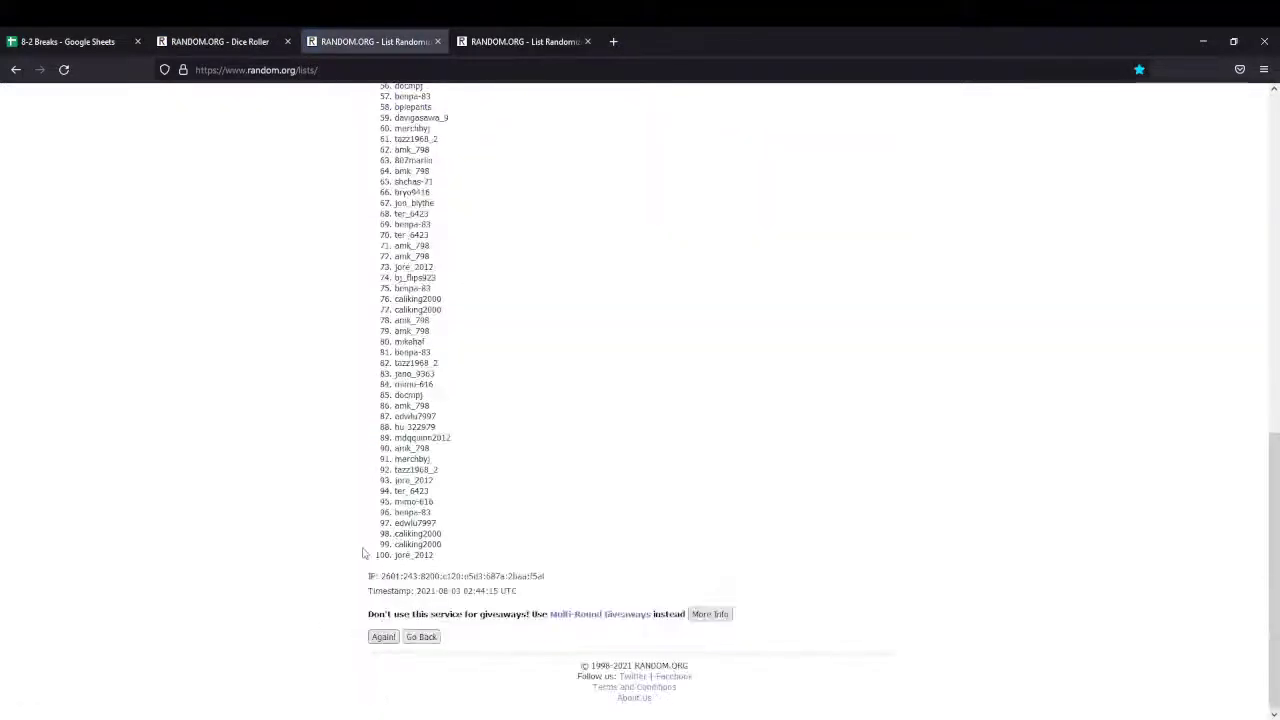
pyautogui.click(382, 636)
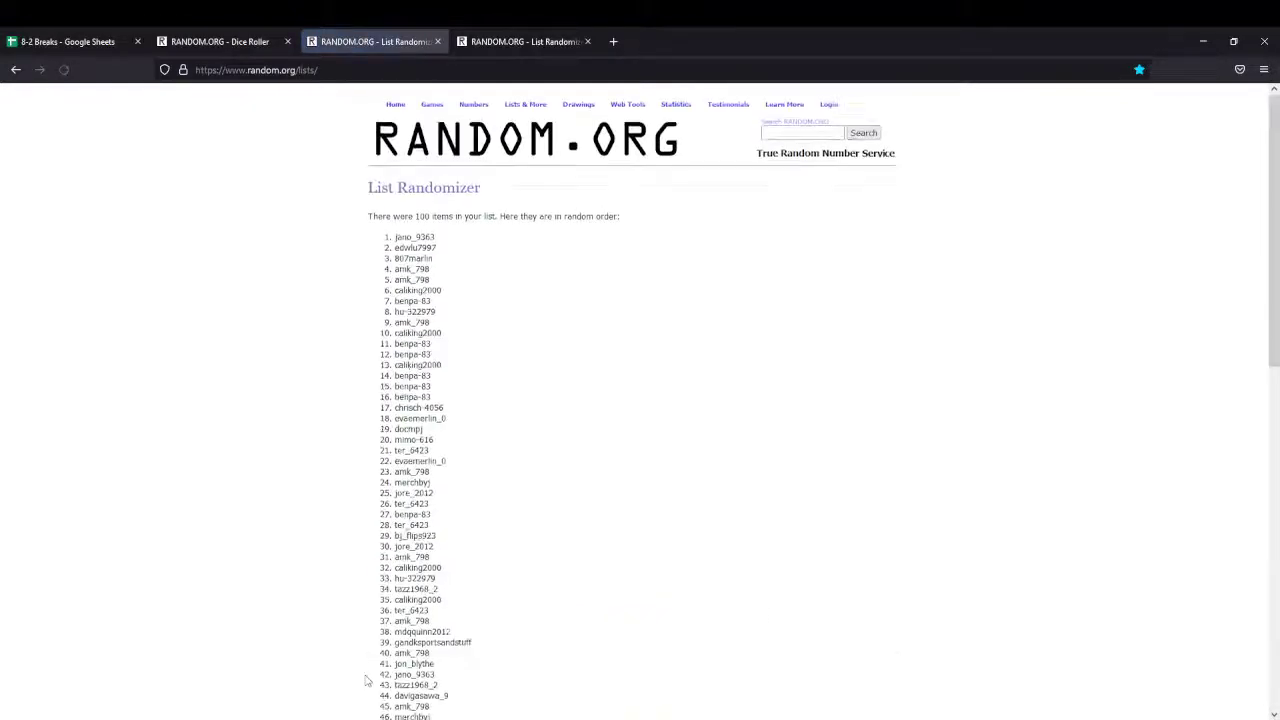
pyautogui.scroll(-8, 366, 680)
pyautogui.click(382, 636)
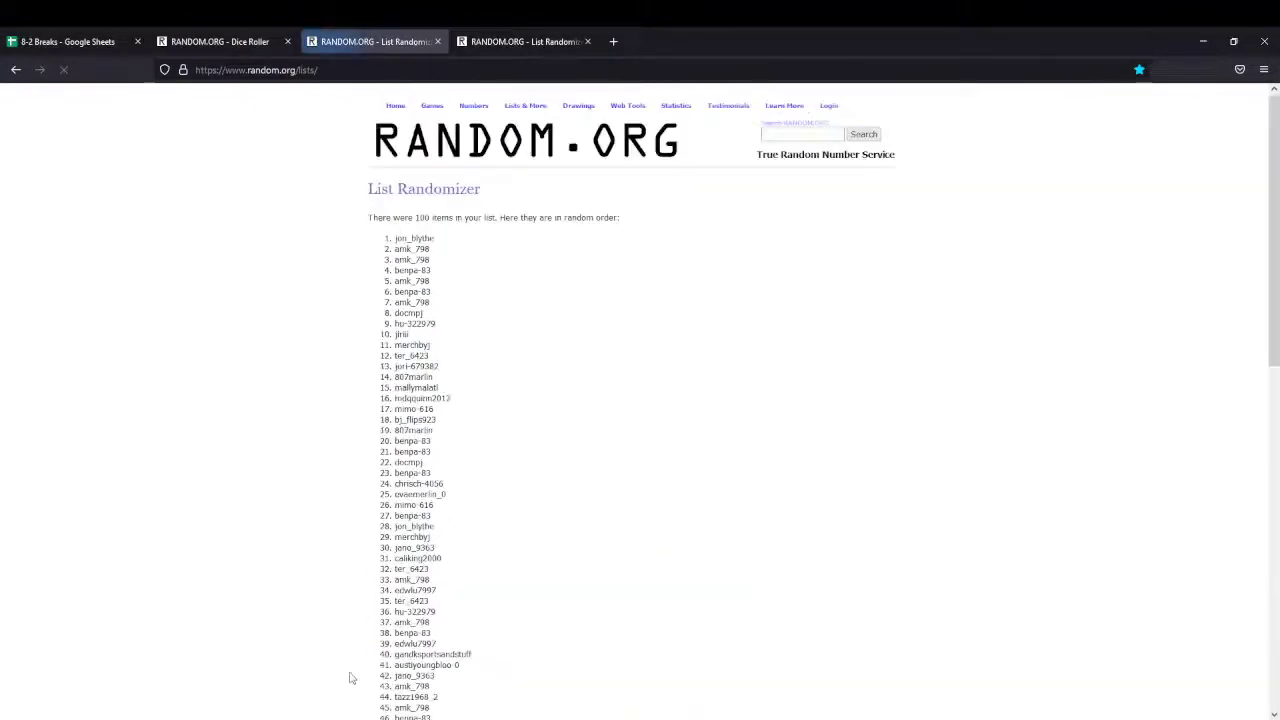
pyautogui.scroll(-8, 350, 678)
pyautogui.click(382, 636)
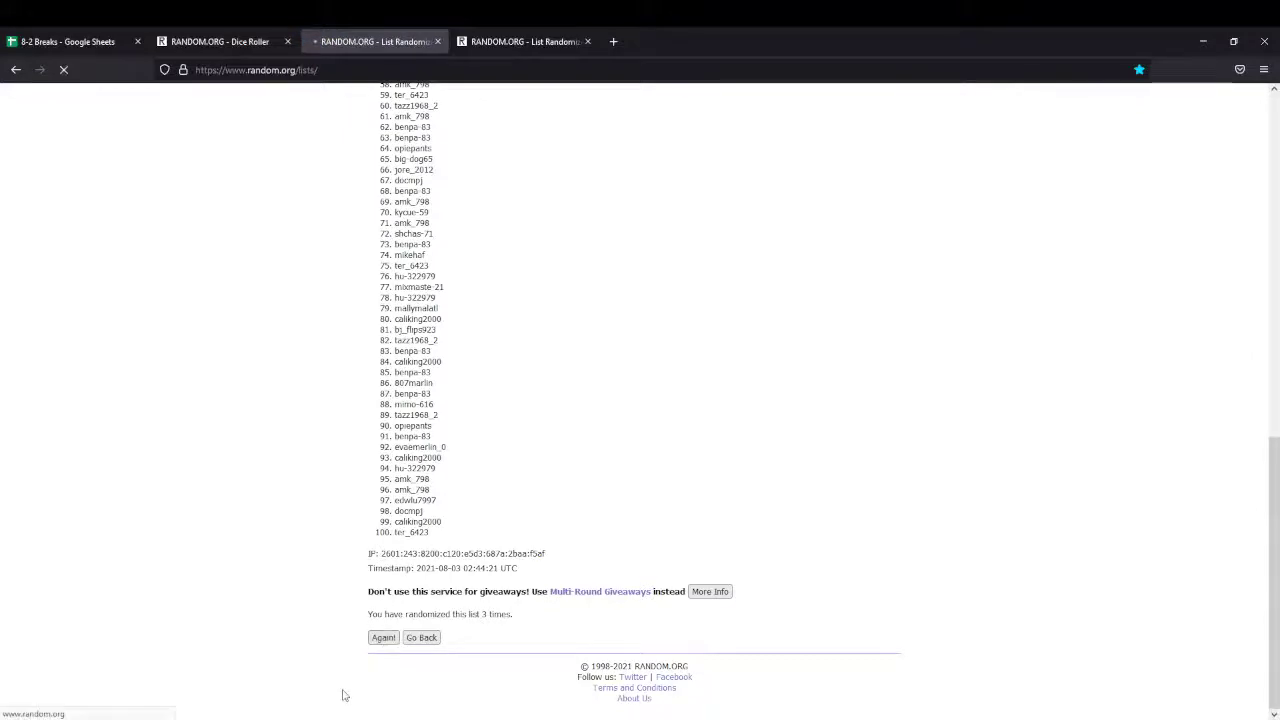
pyautogui.scroll(-8, 330, 672)
pyautogui.click(382, 637)
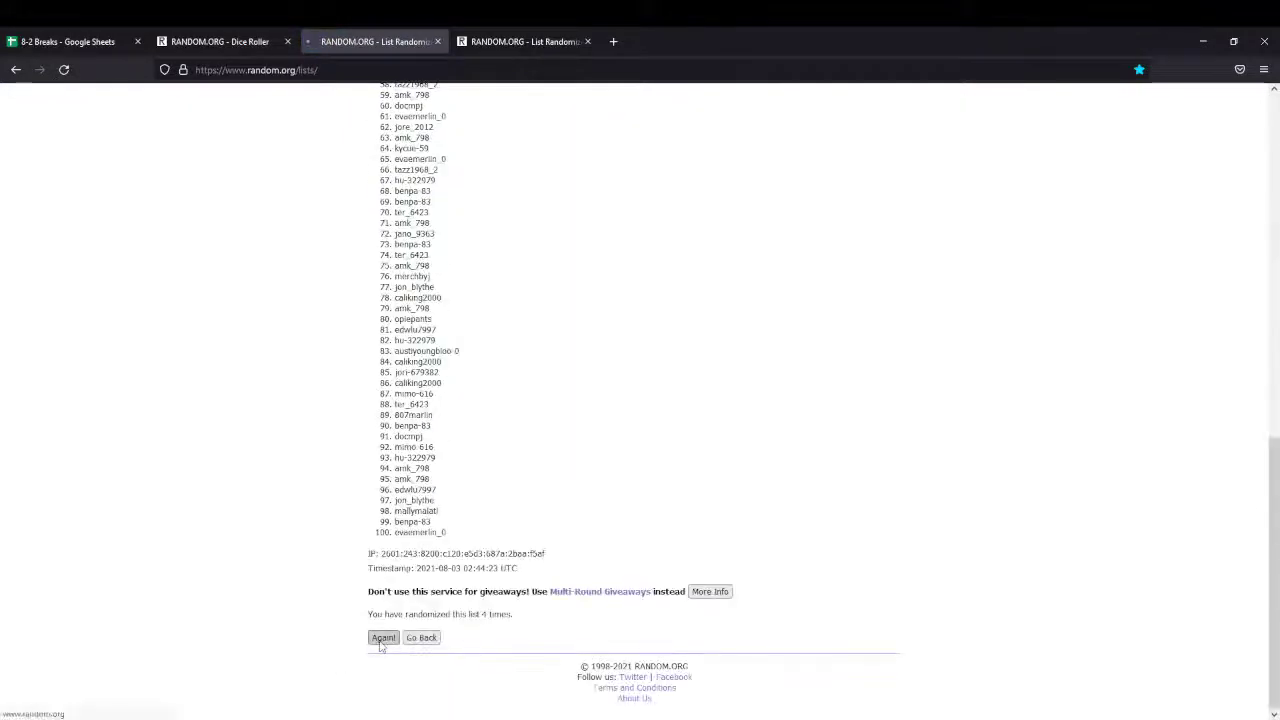
pyautogui.scroll(-8, 335, 652)
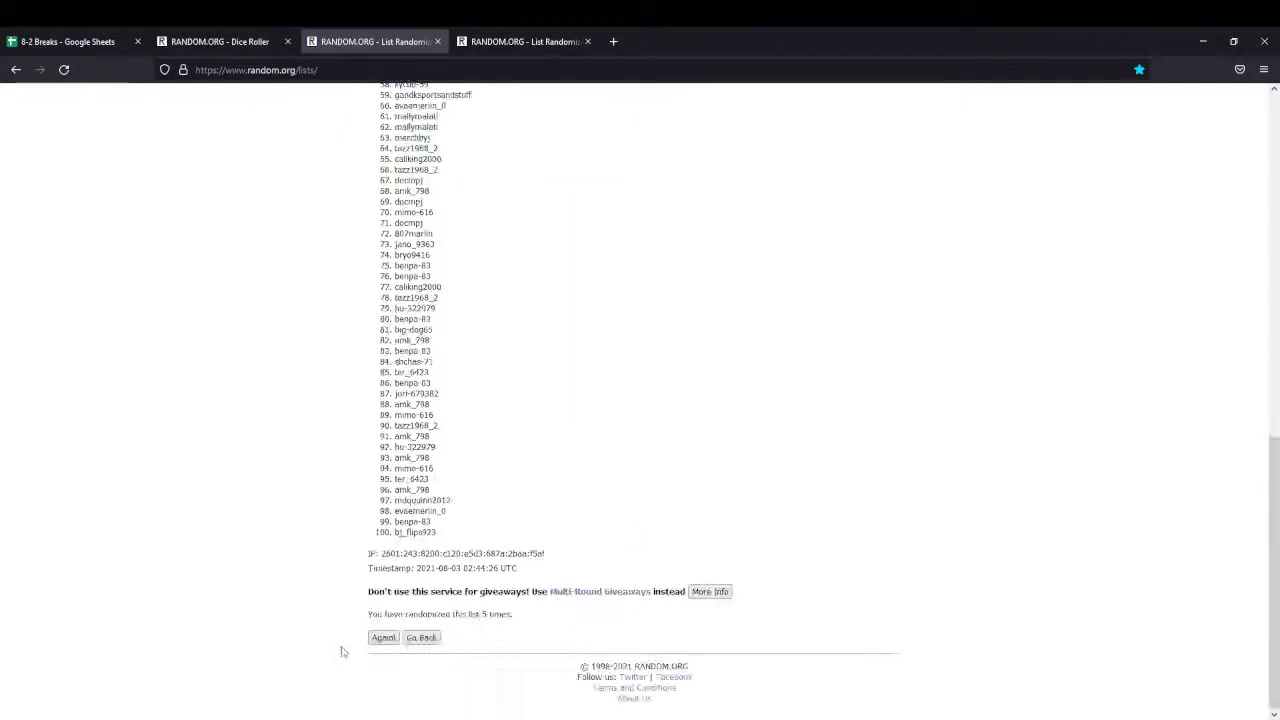
pyautogui.click(382, 637)
pyautogui.scroll(-4, 334, 632)
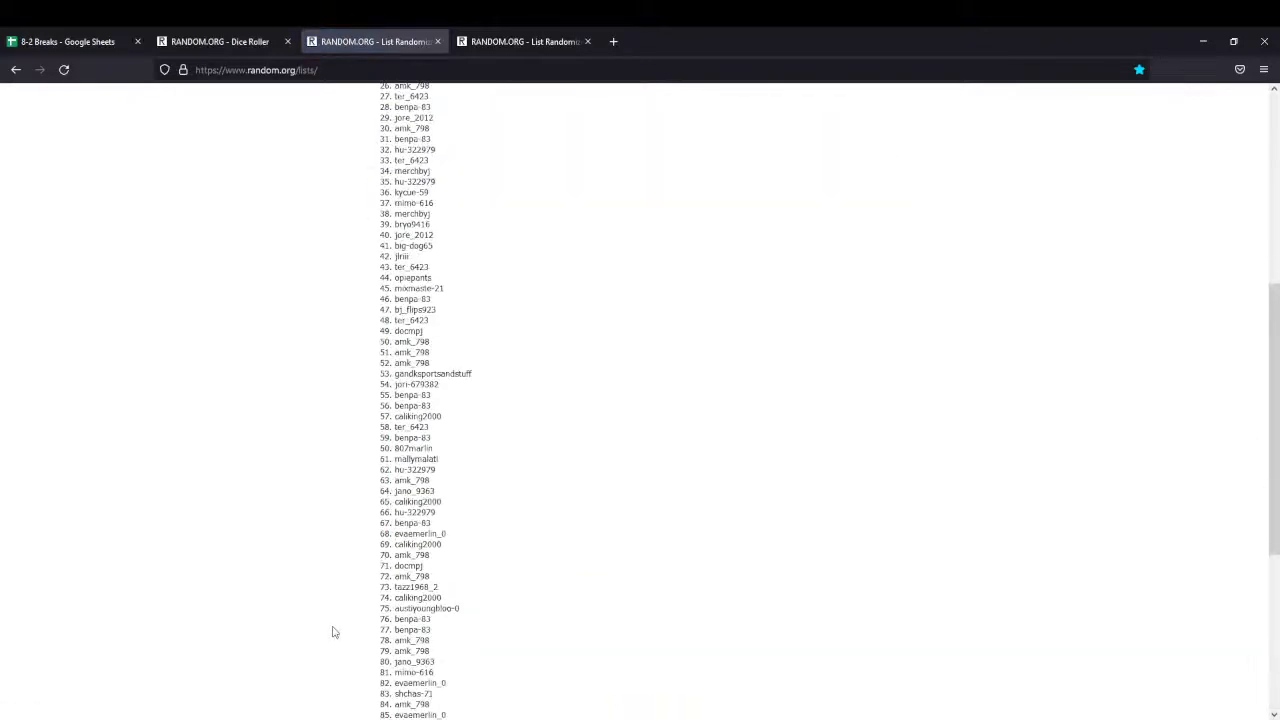
pyautogui.scroll(-3, 336, 633)
pyautogui.click(382, 637)
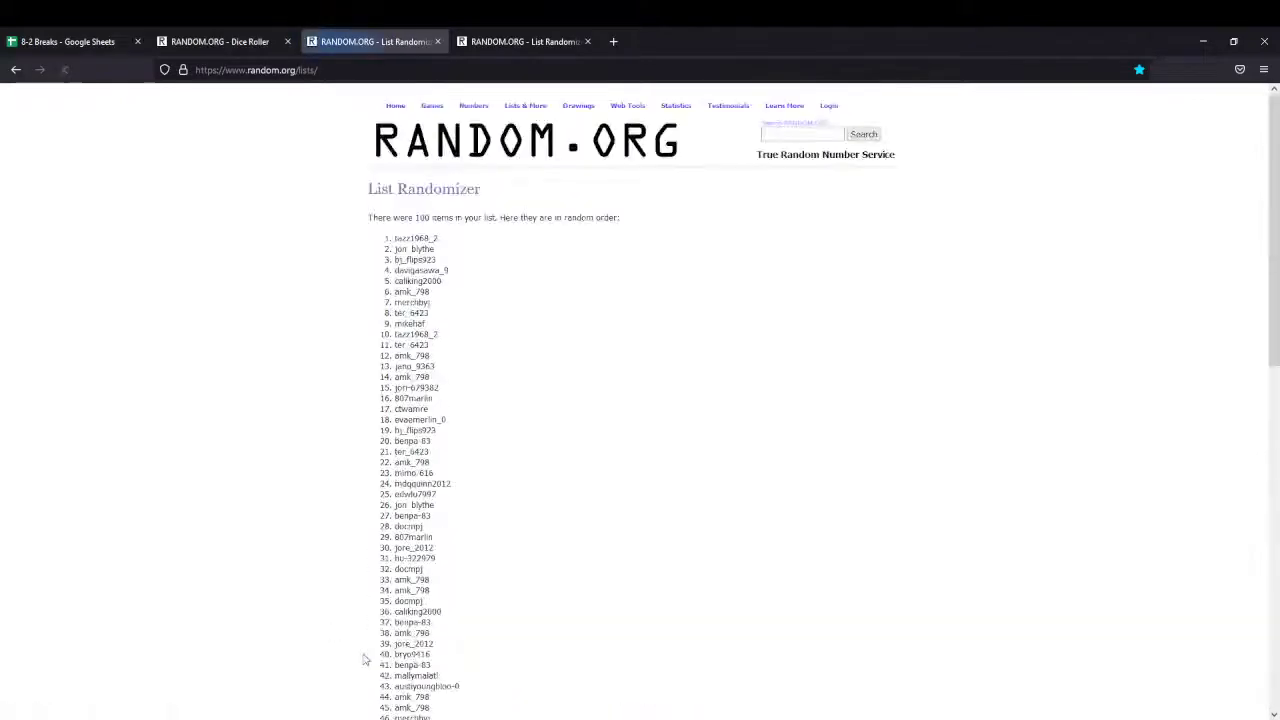
# Look through the randomized usernames, highlight the randomization count and compare it with the dice roll.
pyautogui.scroll(-5, 336, 341)
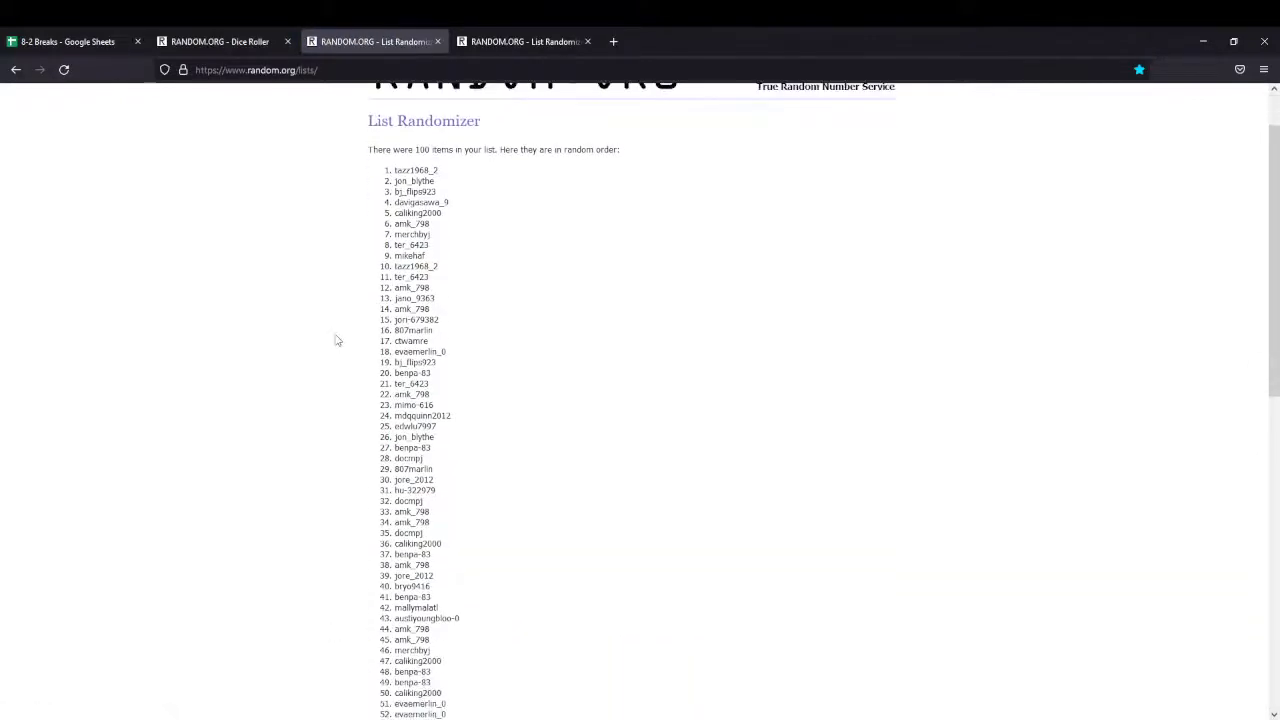
pyautogui.scroll(-3, 336, 341)
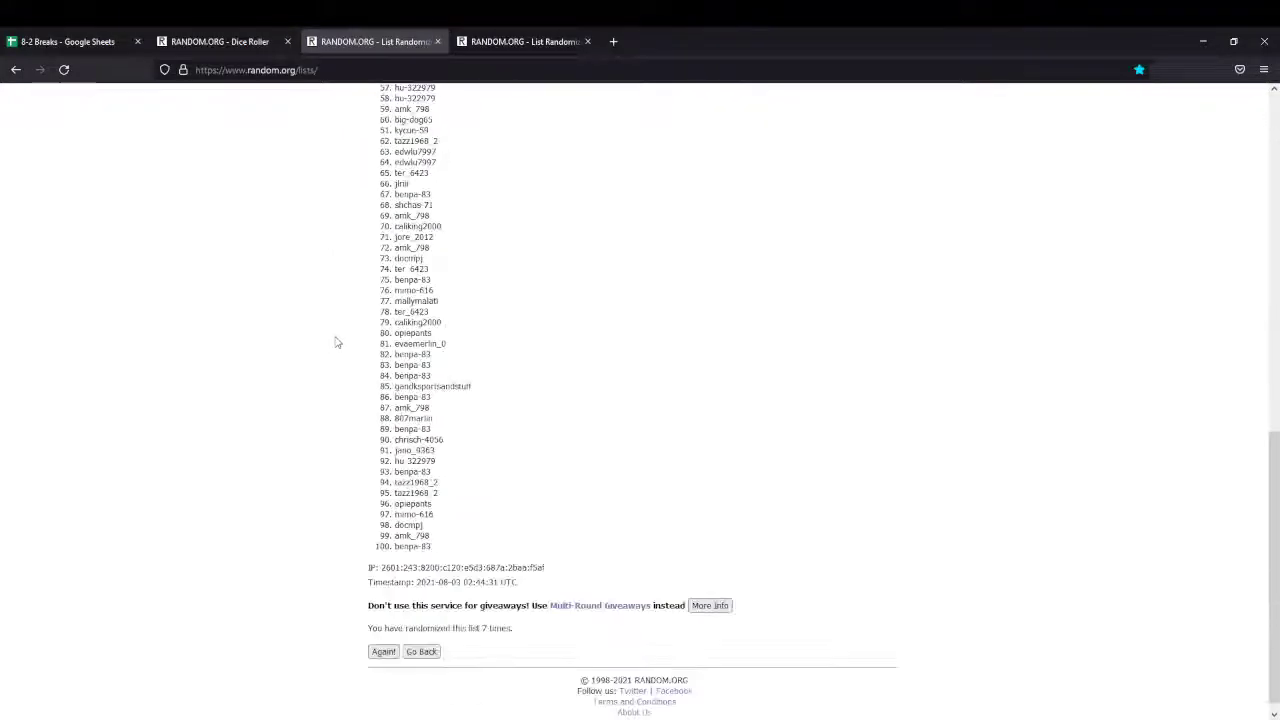
pyautogui.scroll(10, 334, 430)
pyautogui.scroll(-10, 334, 437)
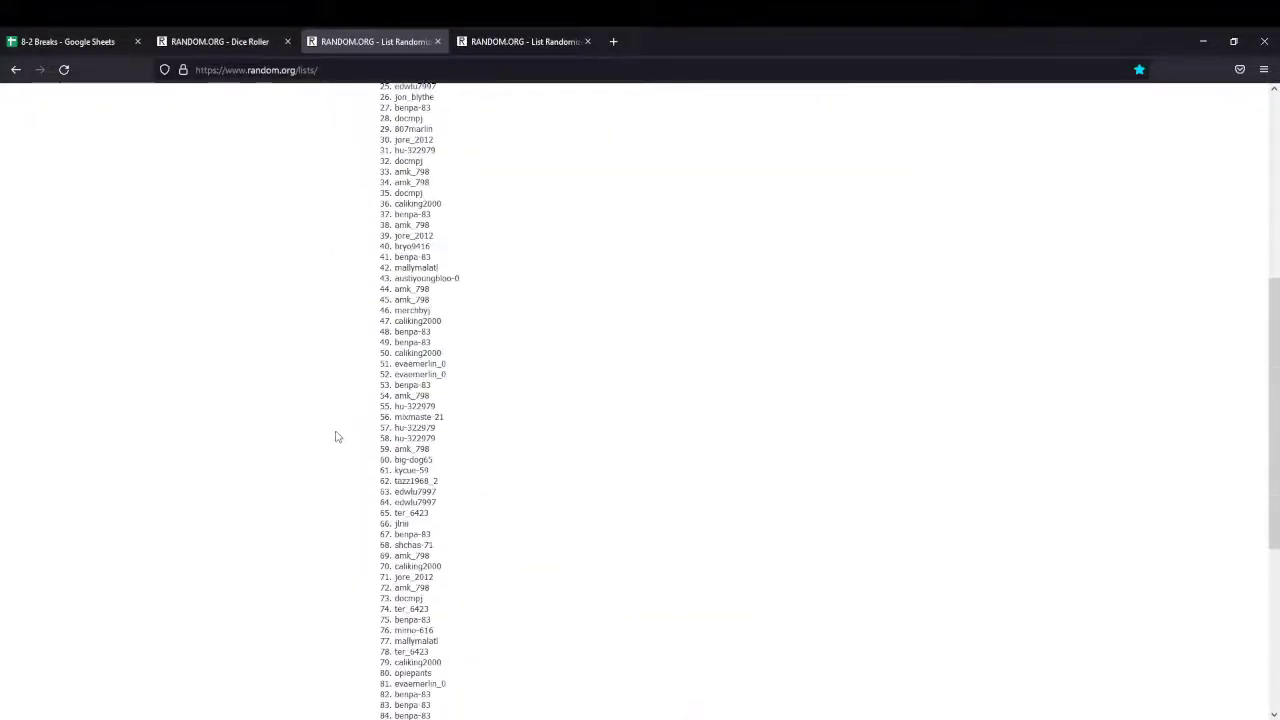
pyautogui.moveTo(467, 641); pyautogui.dragTo(526, 632)
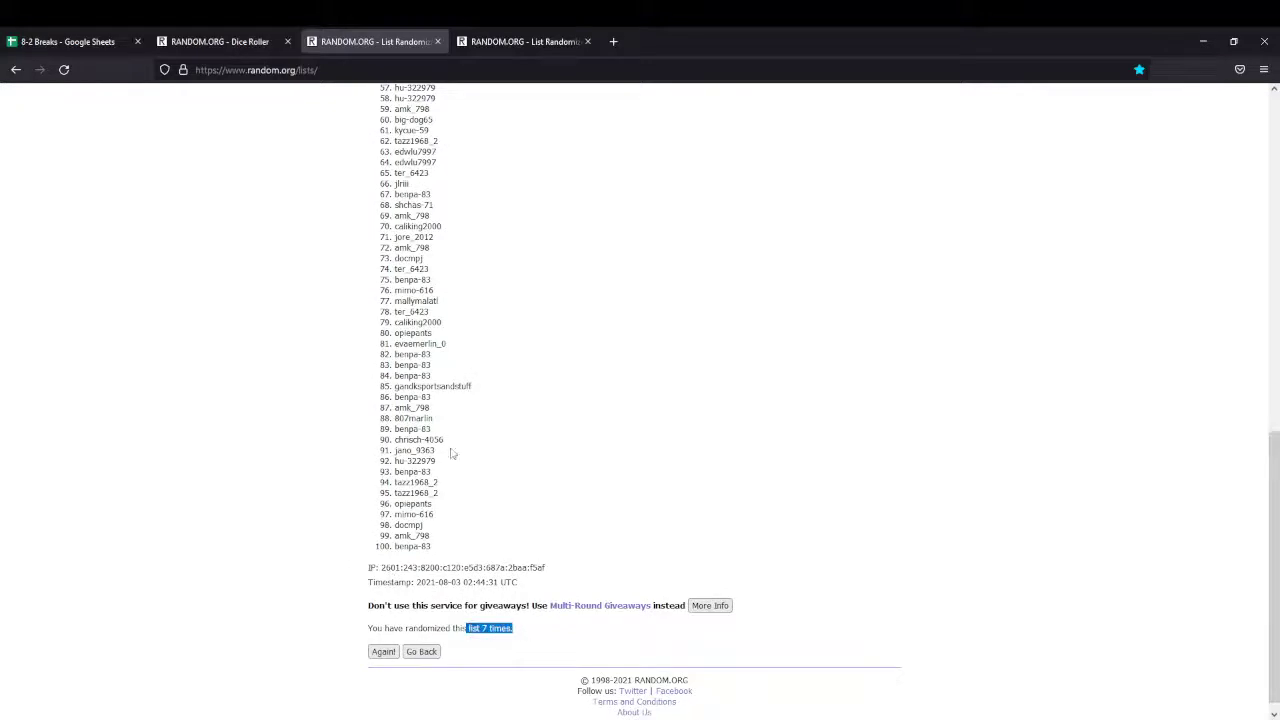
pyautogui.click(220, 41)
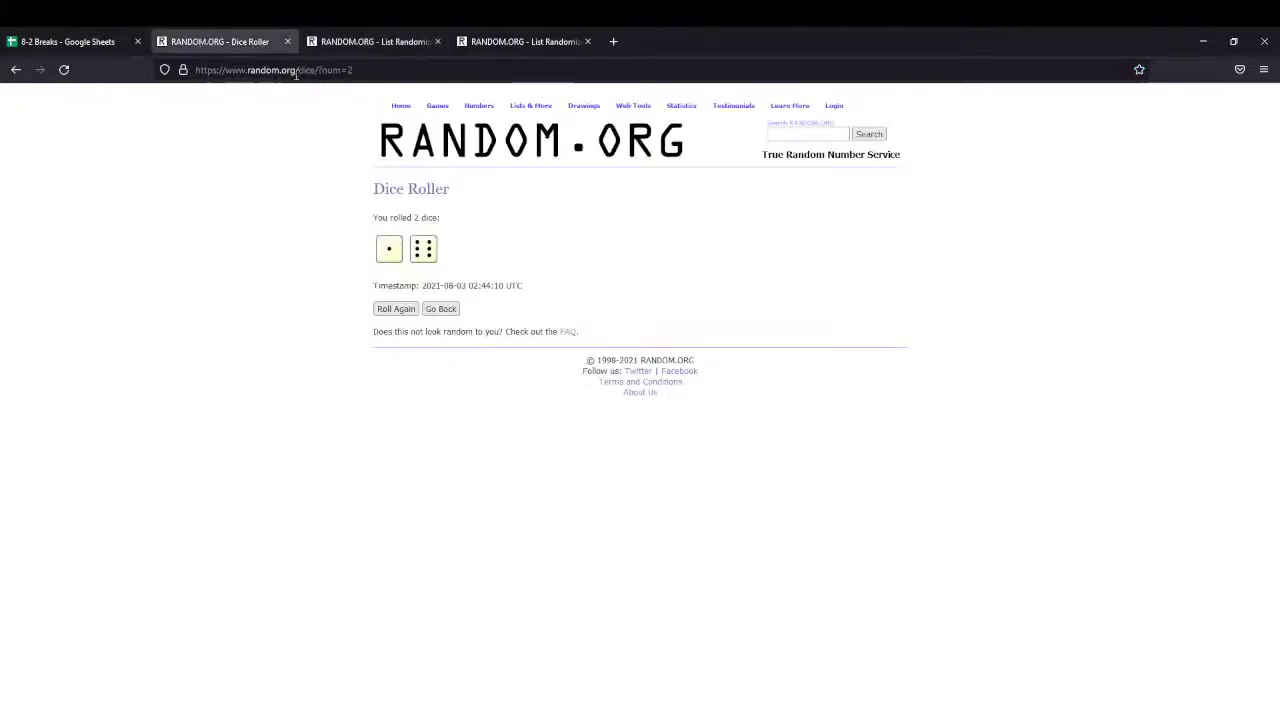
# Switch to the first RANDOM.ORG List Randomizer and copy the entire list of randomized usernames.
pyautogui.click(325, 45)
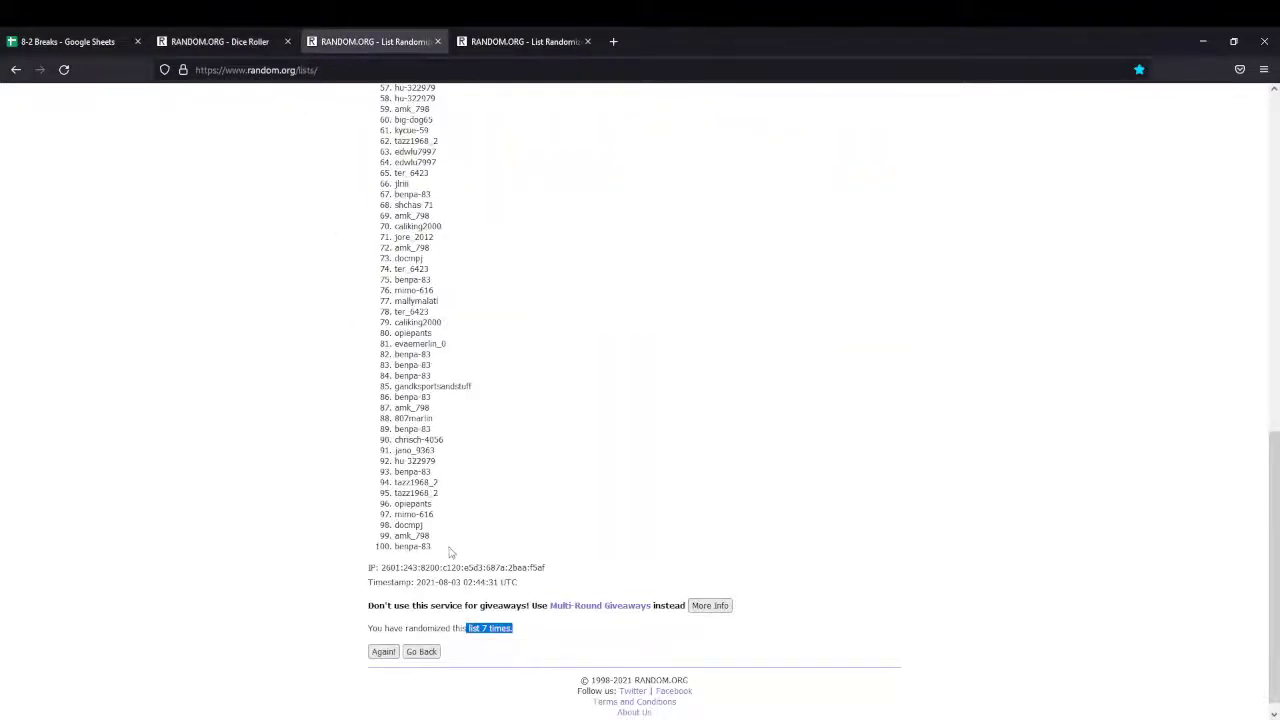
pyautogui.moveTo(450, 553); pyautogui.dragTo(391, 249)
pyautogui.scroll(3, 449, 259)
pyautogui.scroll(5, 449, 259)
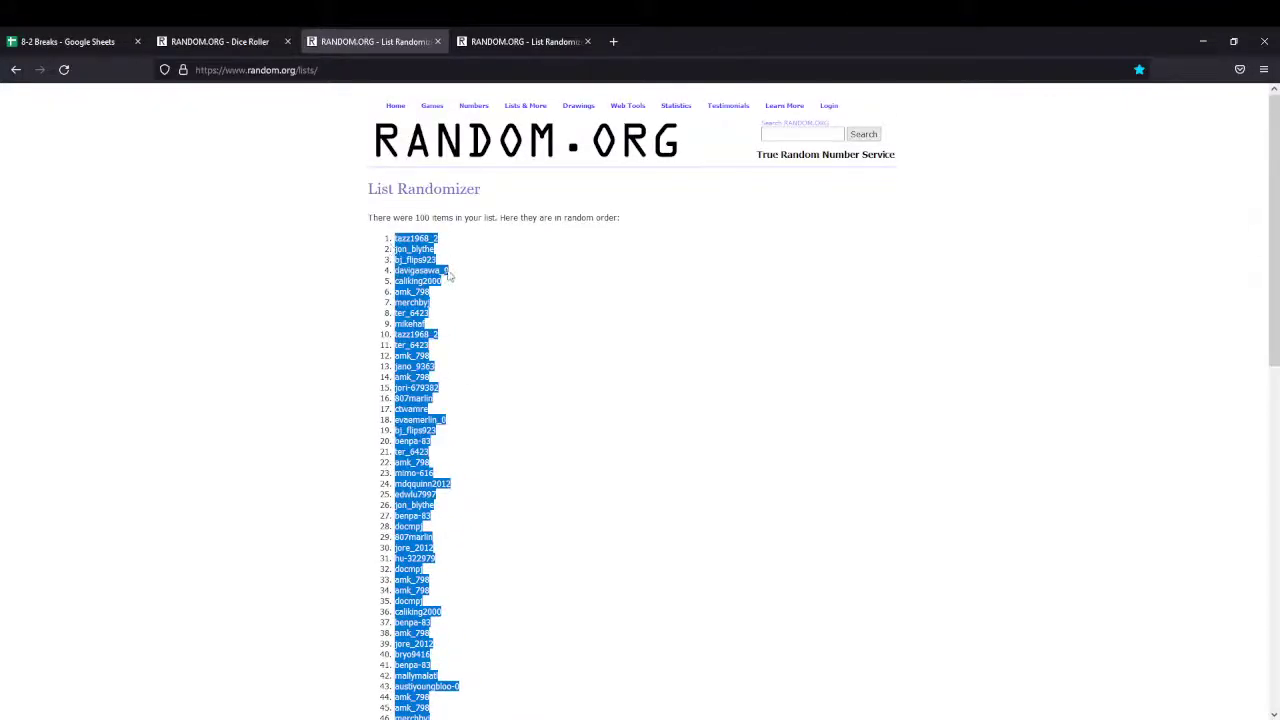
# Switch to the 8-2 Breaks spreadsheet, paste the randomized usernames over column A and set their font size to 12.
pyautogui.click(90, 42)
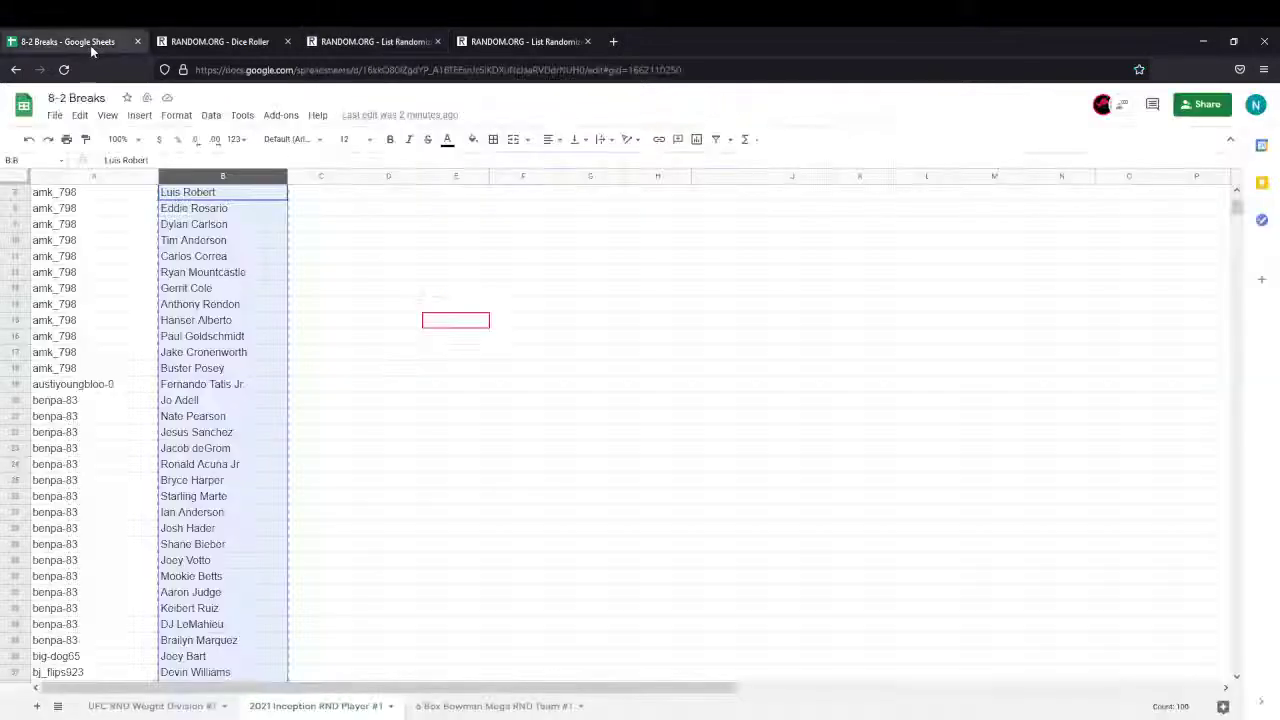
pyautogui.click(76, 177)
pyautogui.scroll(2, 73, 279)
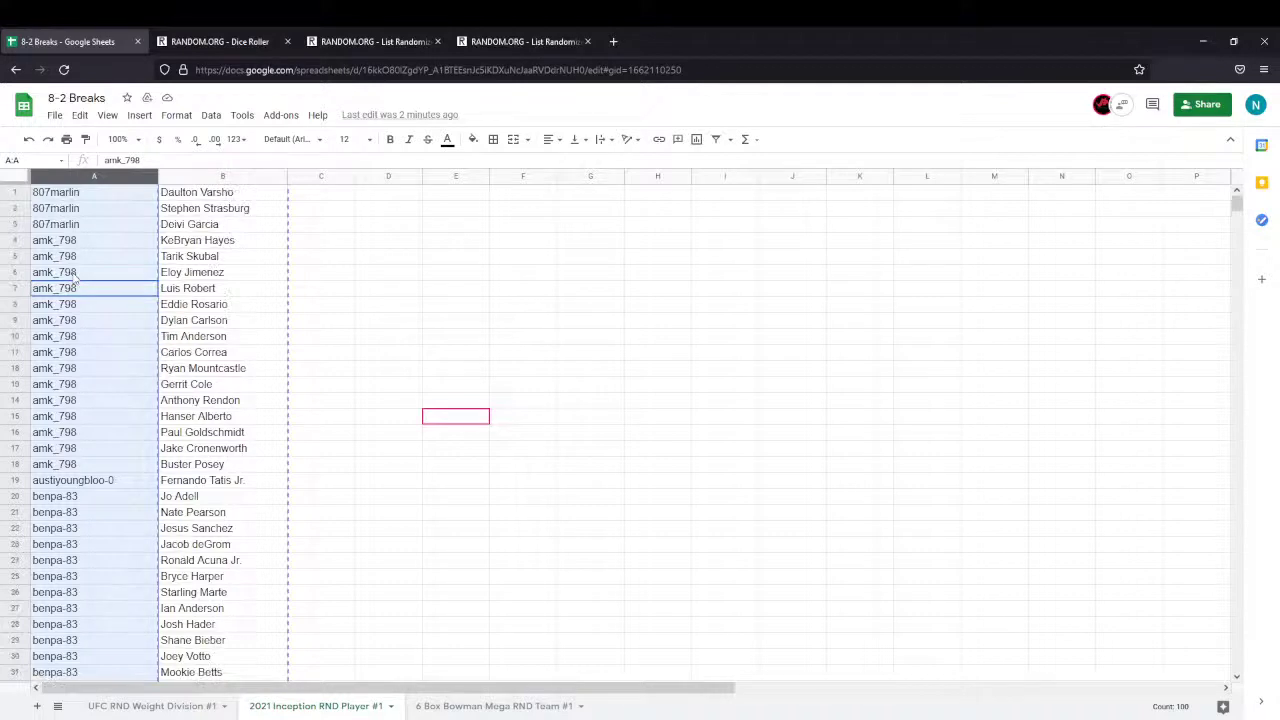
pyautogui.hotkey('ctrl', 'v')
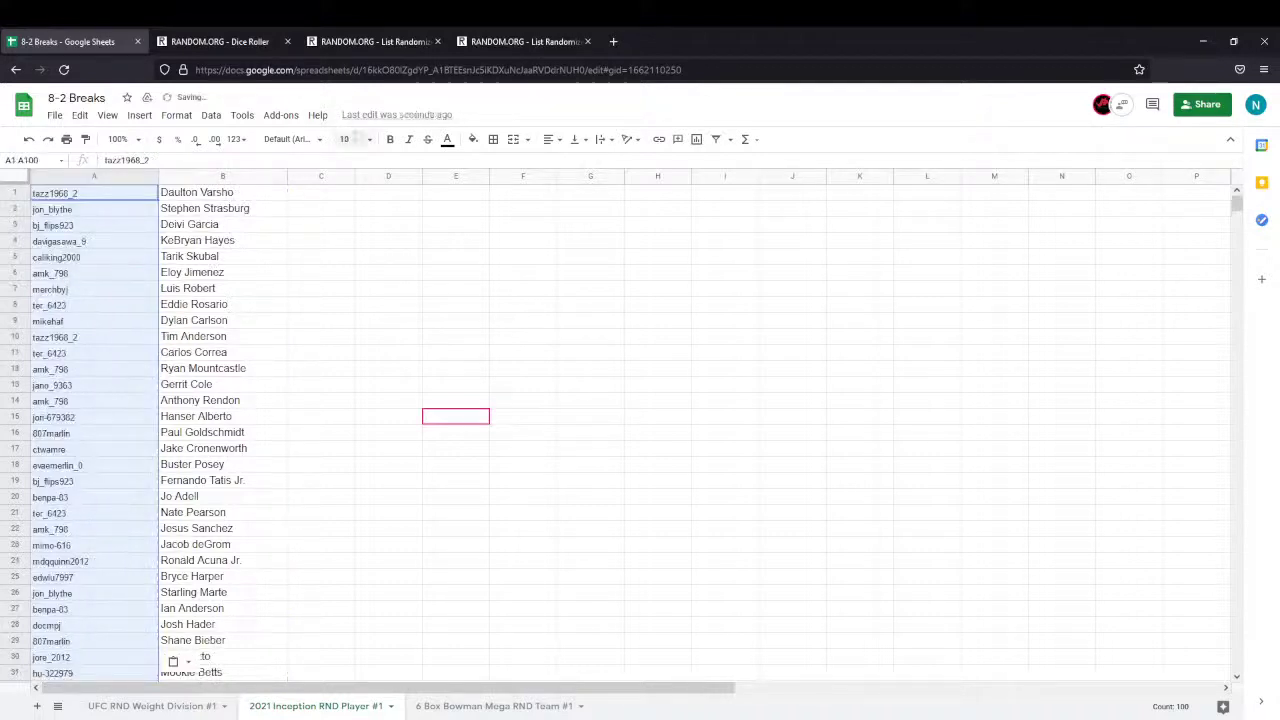
pyautogui.click(369, 141)
pyautogui.click(348, 295)
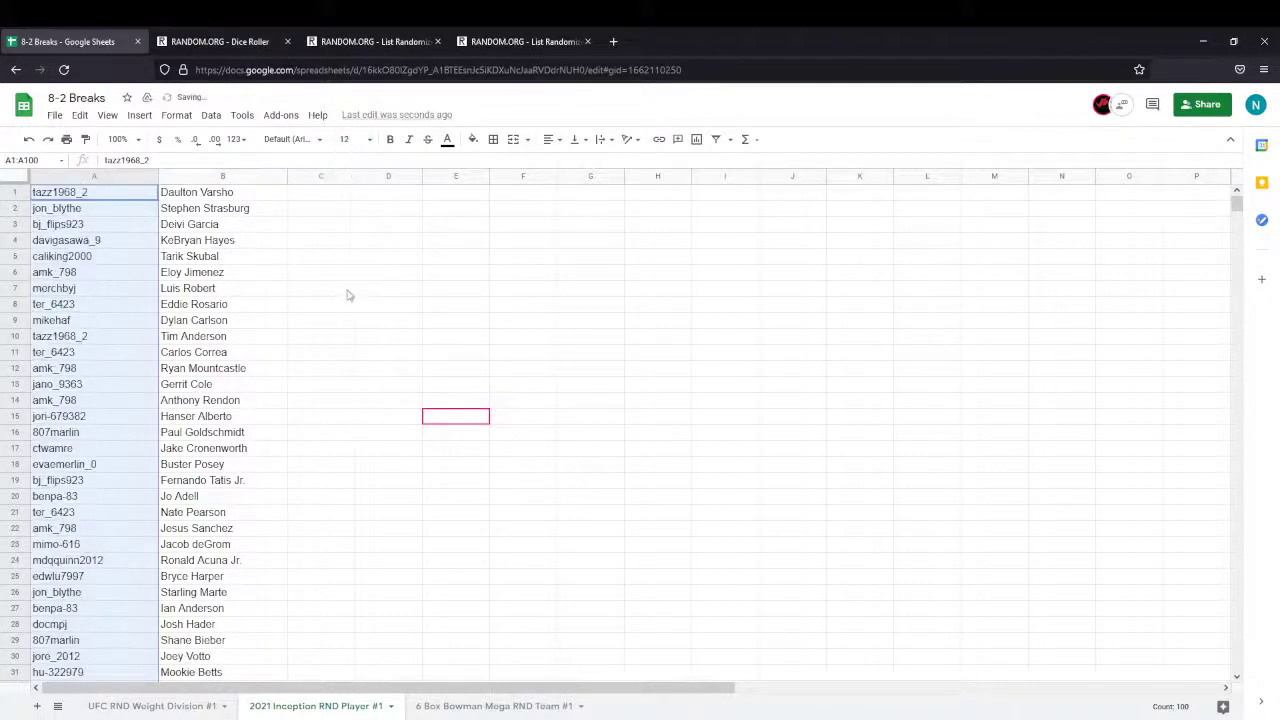
# Select player column B in the spreadsheet, then roll the two dice again in the RANDOM.ORG Dice Roller.
pyautogui.click(230, 177)
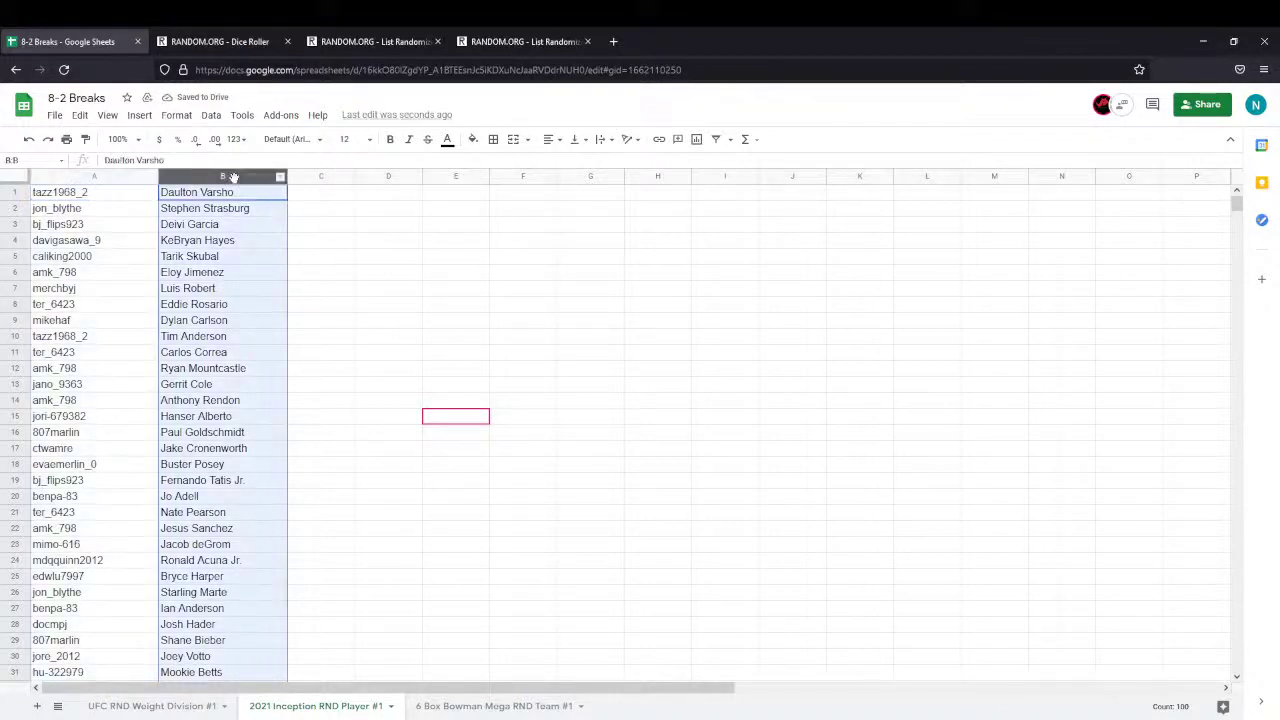
pyautogui.click(494, 45)
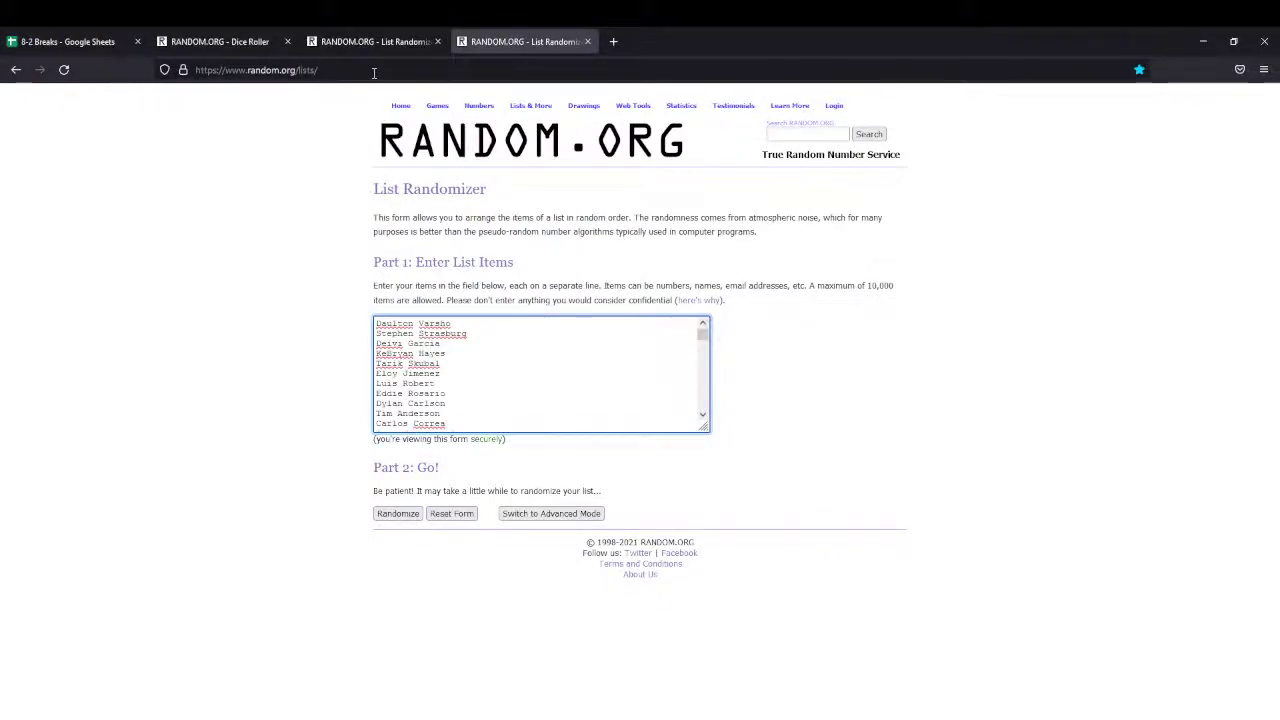
pyautogui.click(218, 43)
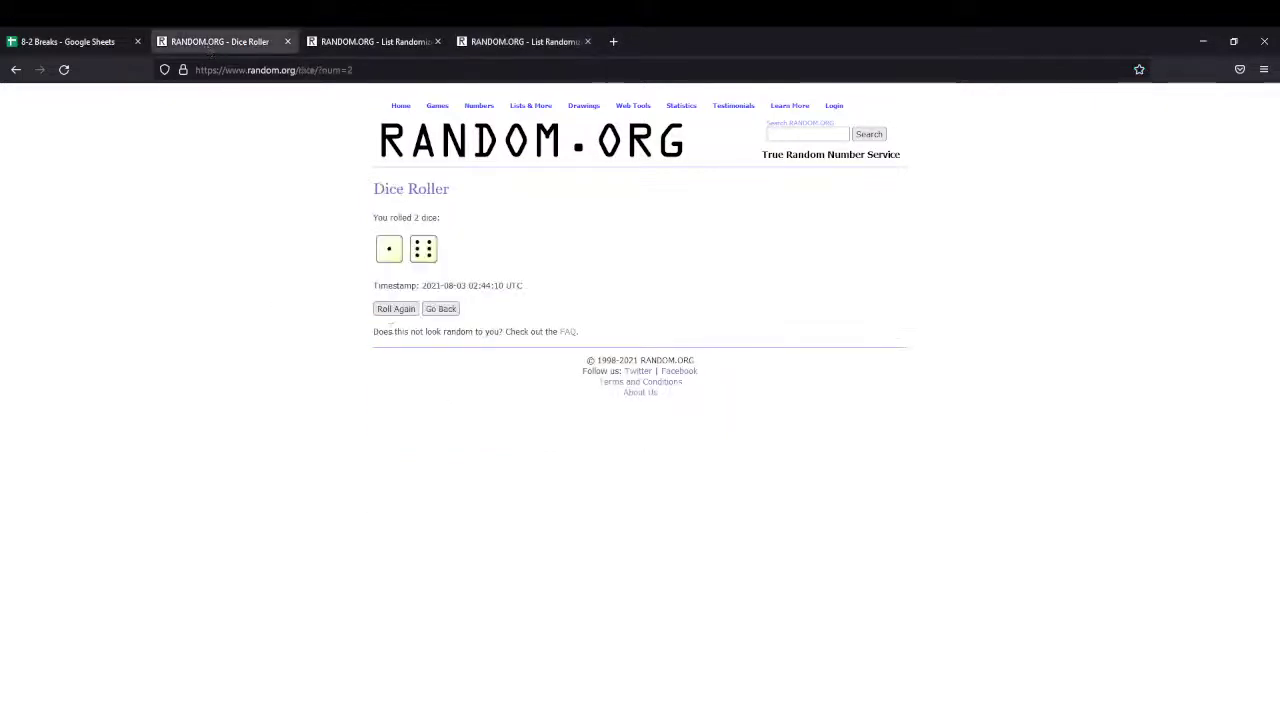
pyautogui.click(395, 312)
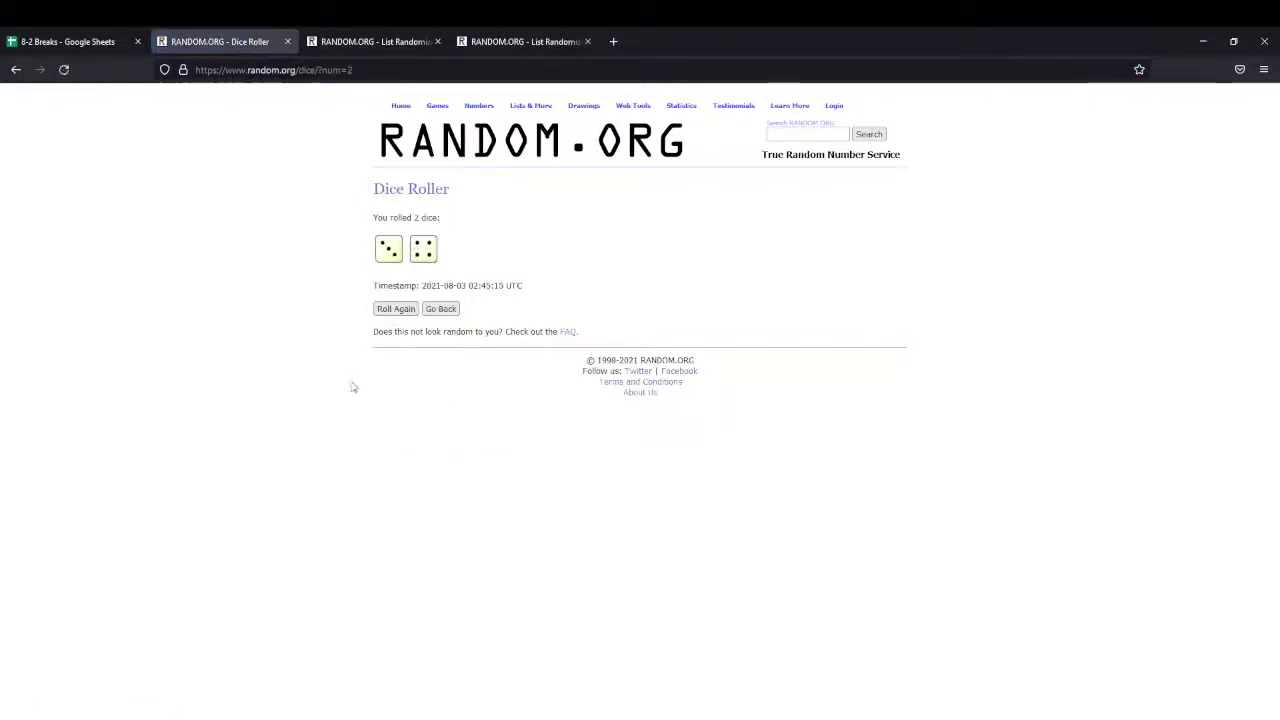
# Switch to the second List Randomizer and randomize the player list five times in a row.
pyautogui.click(502, 46)
pyautogui.click(397, 514)
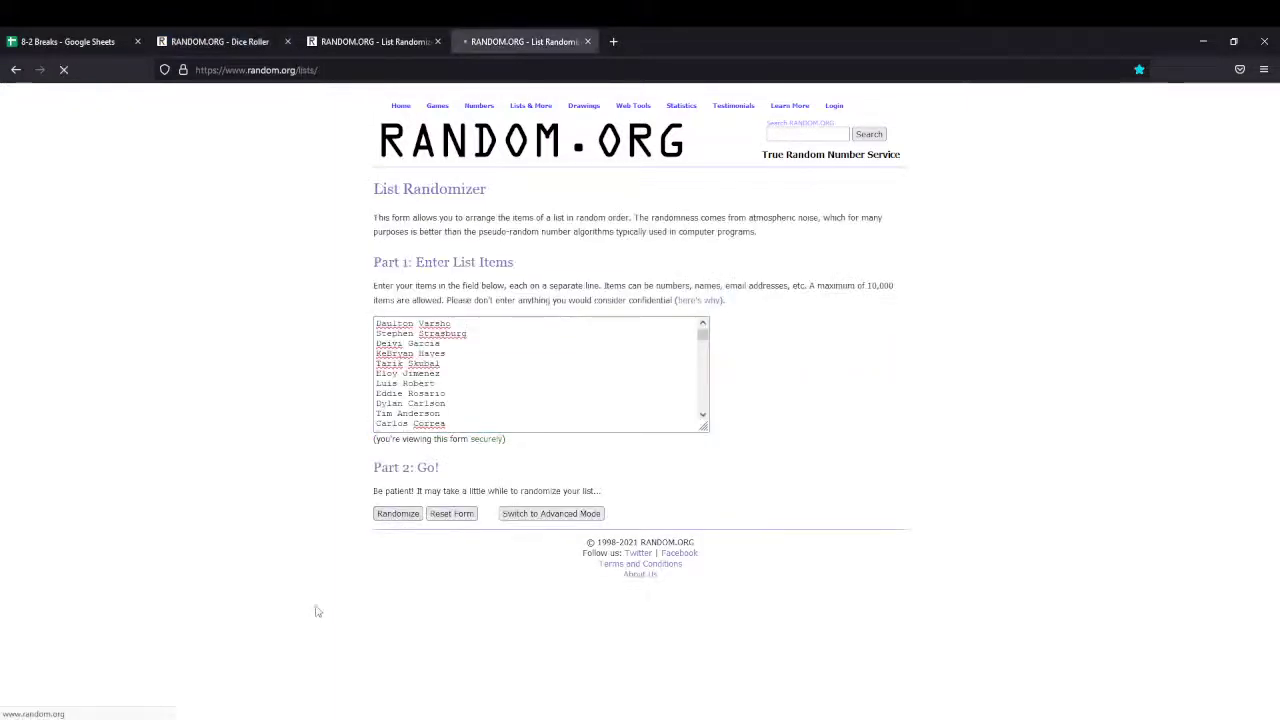
pyautogui.scroll(-8, 318, 612)
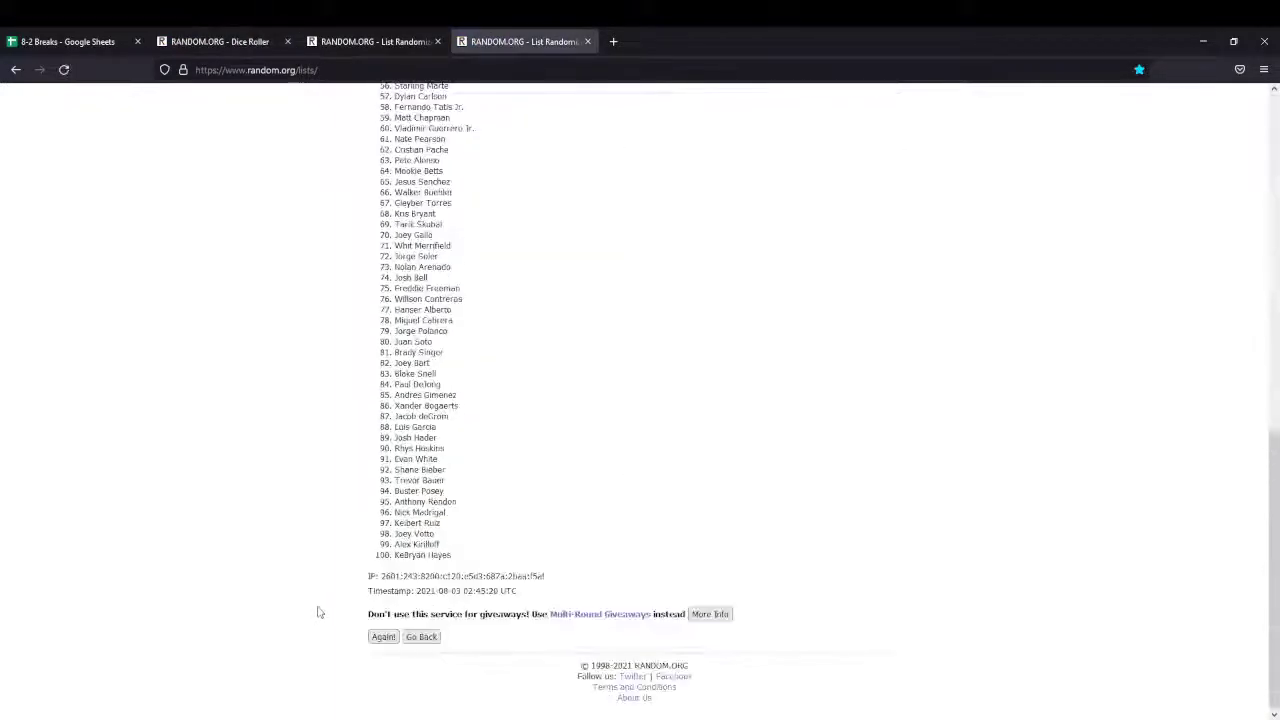
pyautogui.click(383, 636)
pyautogui.scroll(-8, 278, 516)
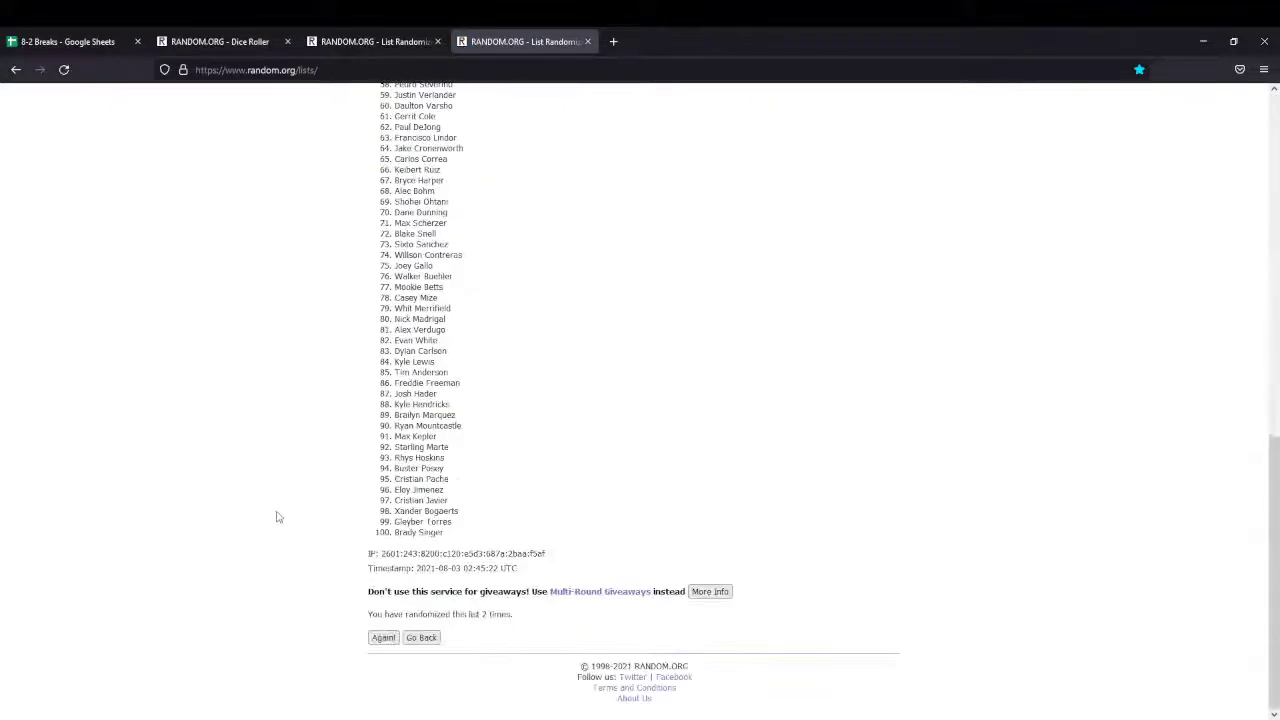
pyautogui.click(383, 637)
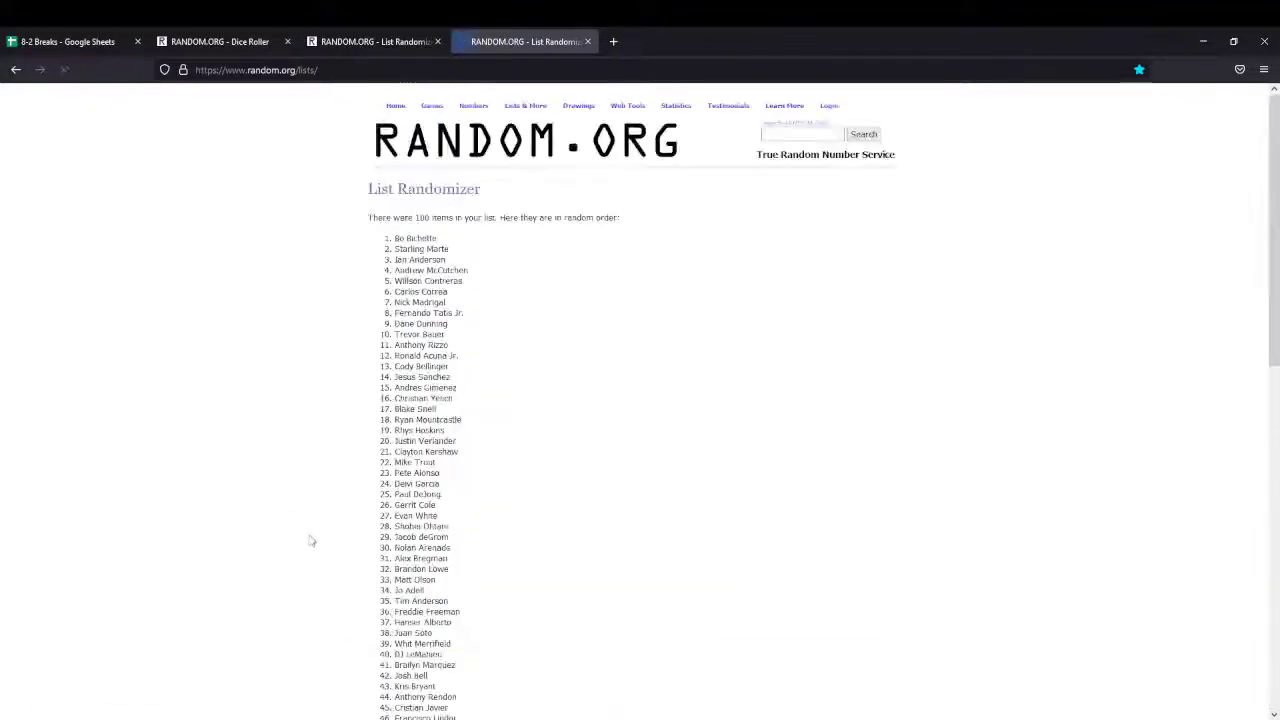
pyautogui.scroll(-3, 314, 537)
pyautogui.scroll(-5, 310, 541)
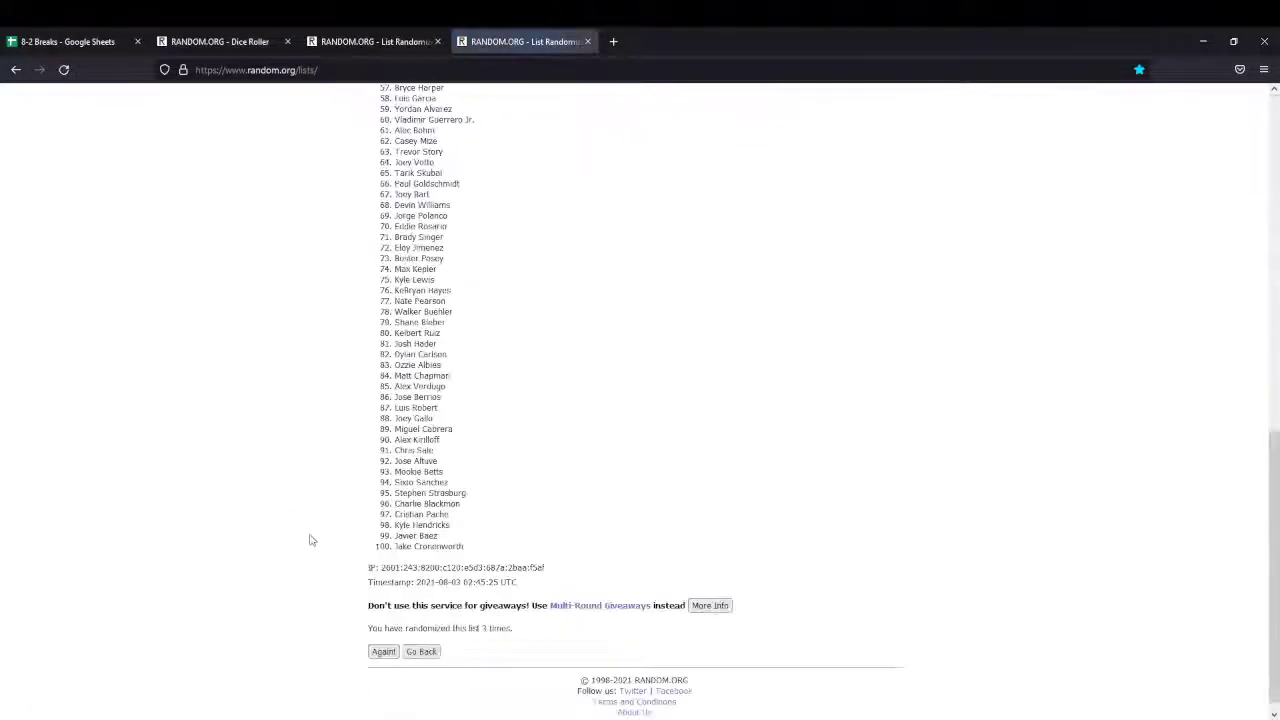
pyautogui.click(384, 655)
pyautogui.scroll(-8, 307, 485)
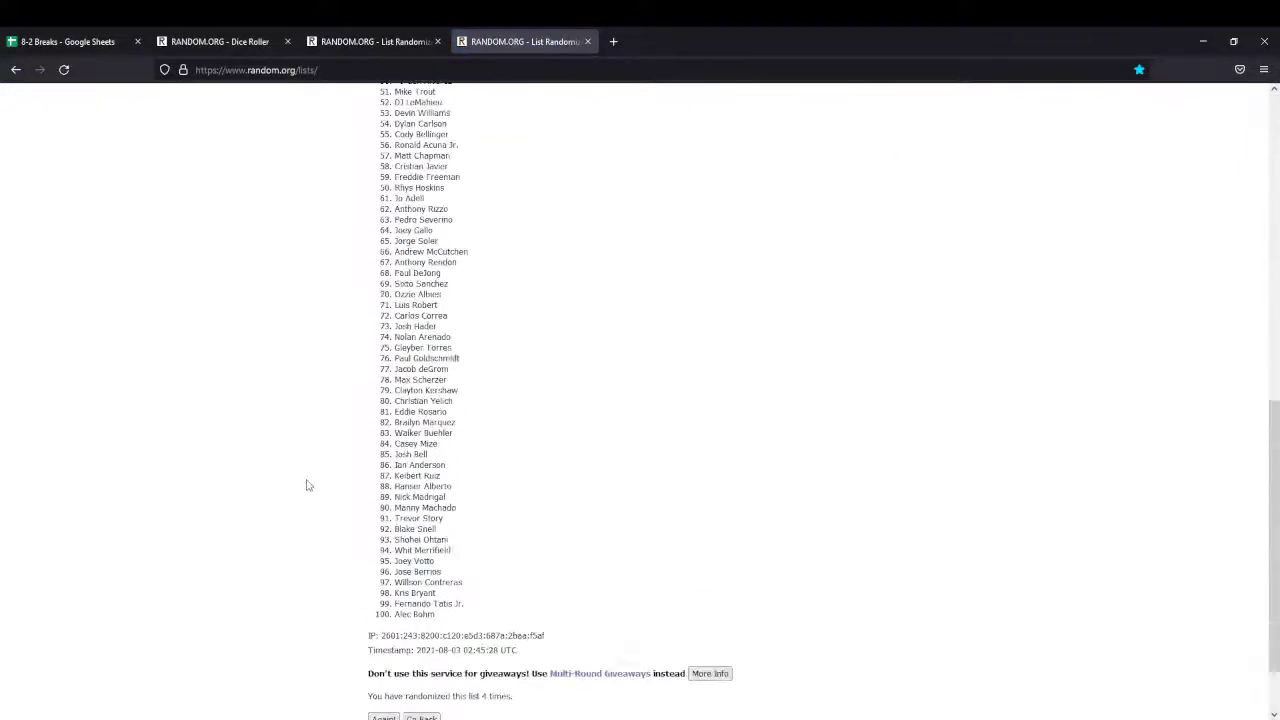
pyautogui.click(383, 638)
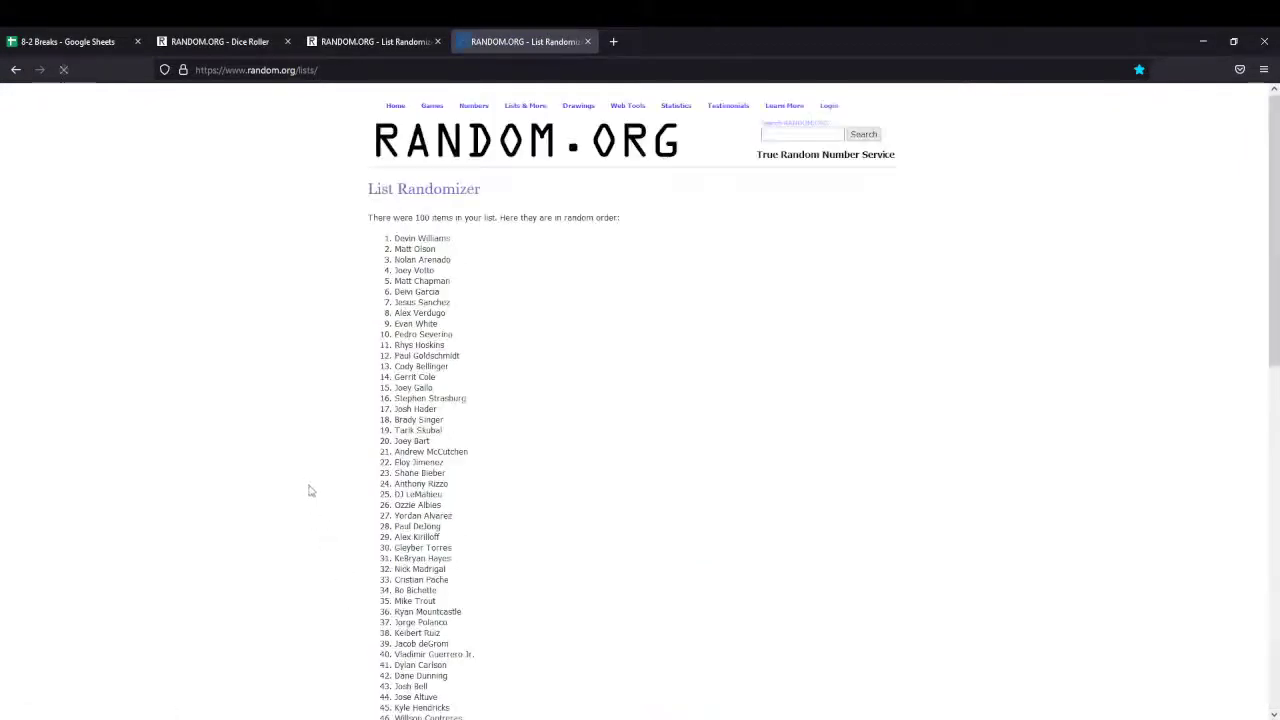
# Recheck the dice roll and compare it with the randomization count below the player list, highlighting the count.
pyautogui.click(201, 41)
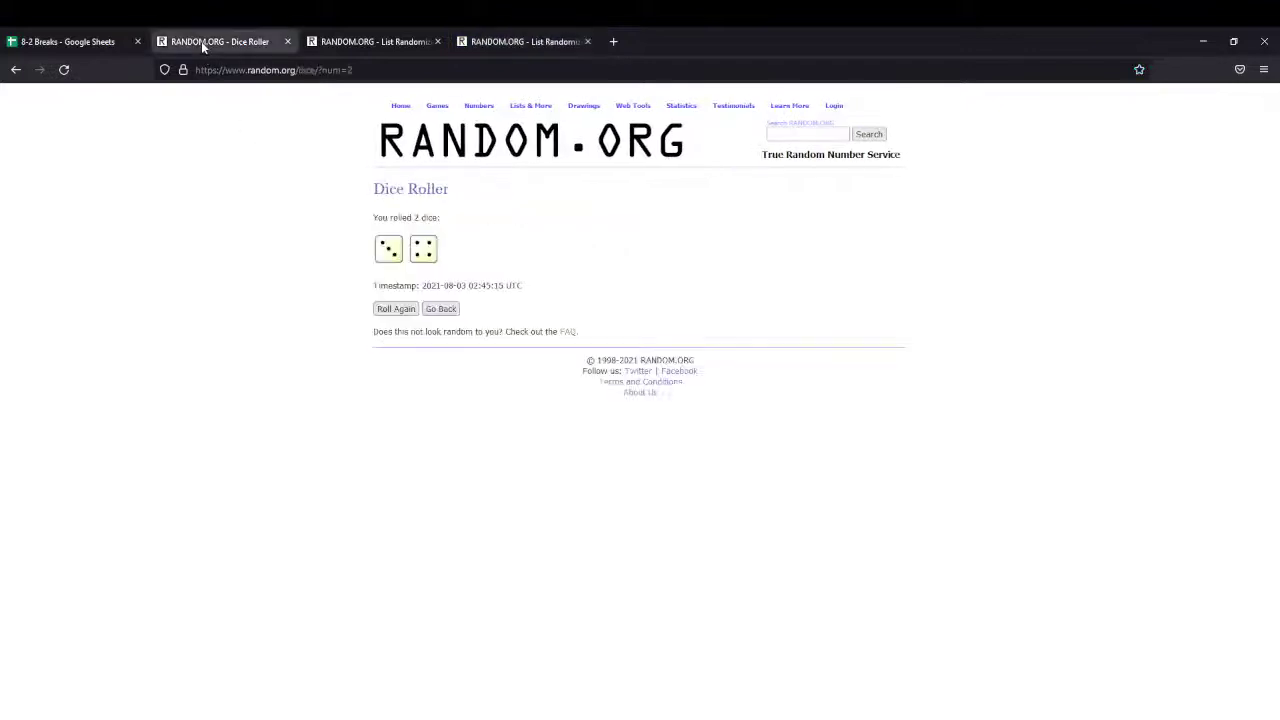
pyautogui.click(497, 42)
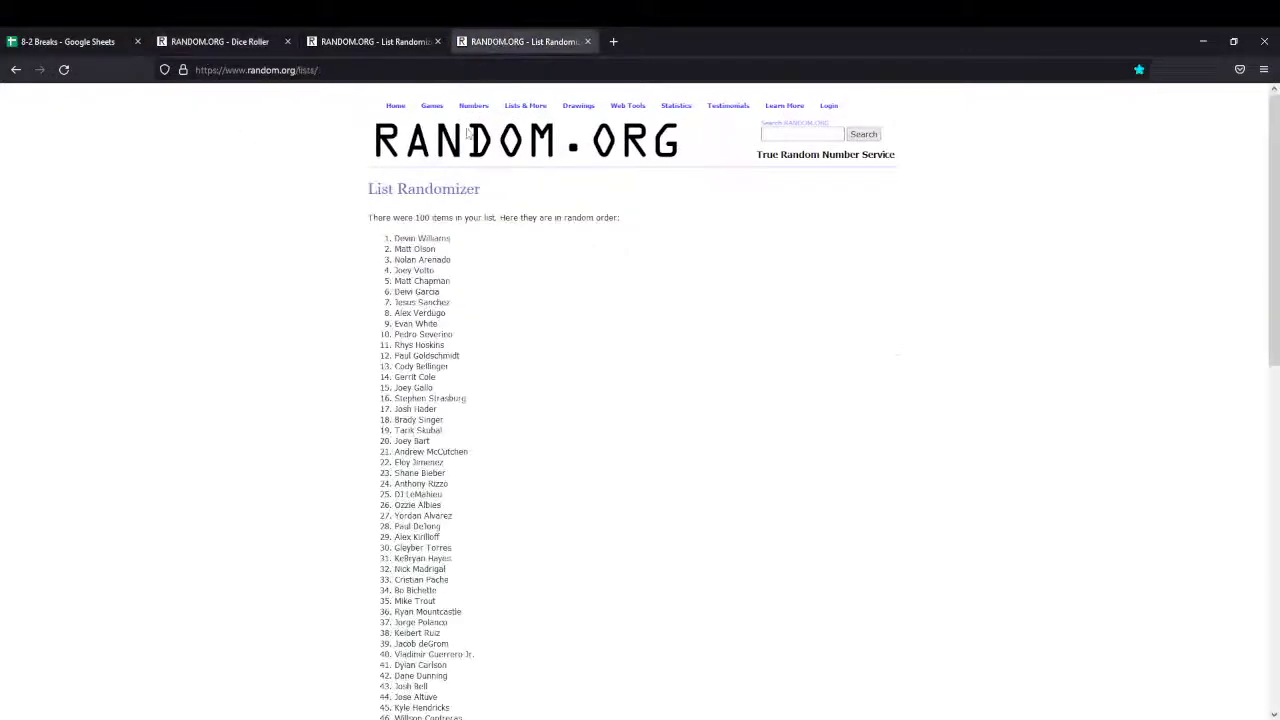
pyautogui.scroll(-15, 366, 437)
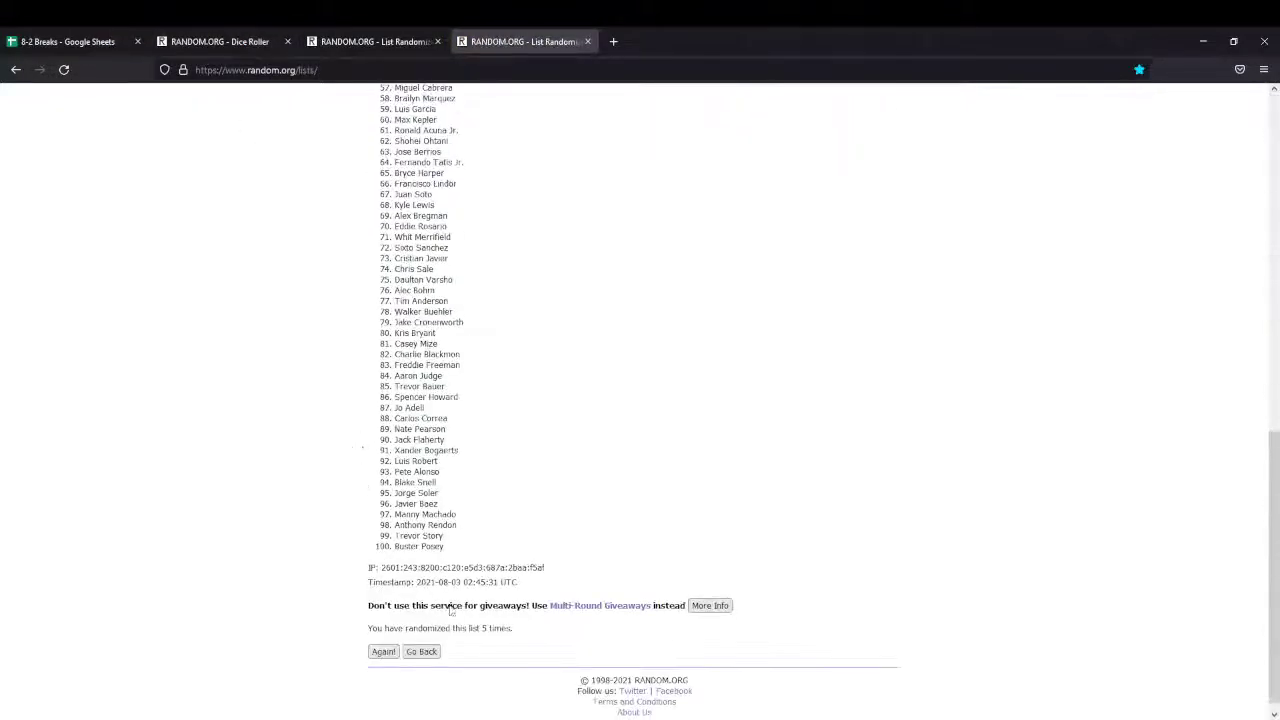
pyautogui.moveTo(477, 629); pyautogui.dragTo(505, 629)
# Randomize the player list two more times.
pyautogui.click(385, 652)
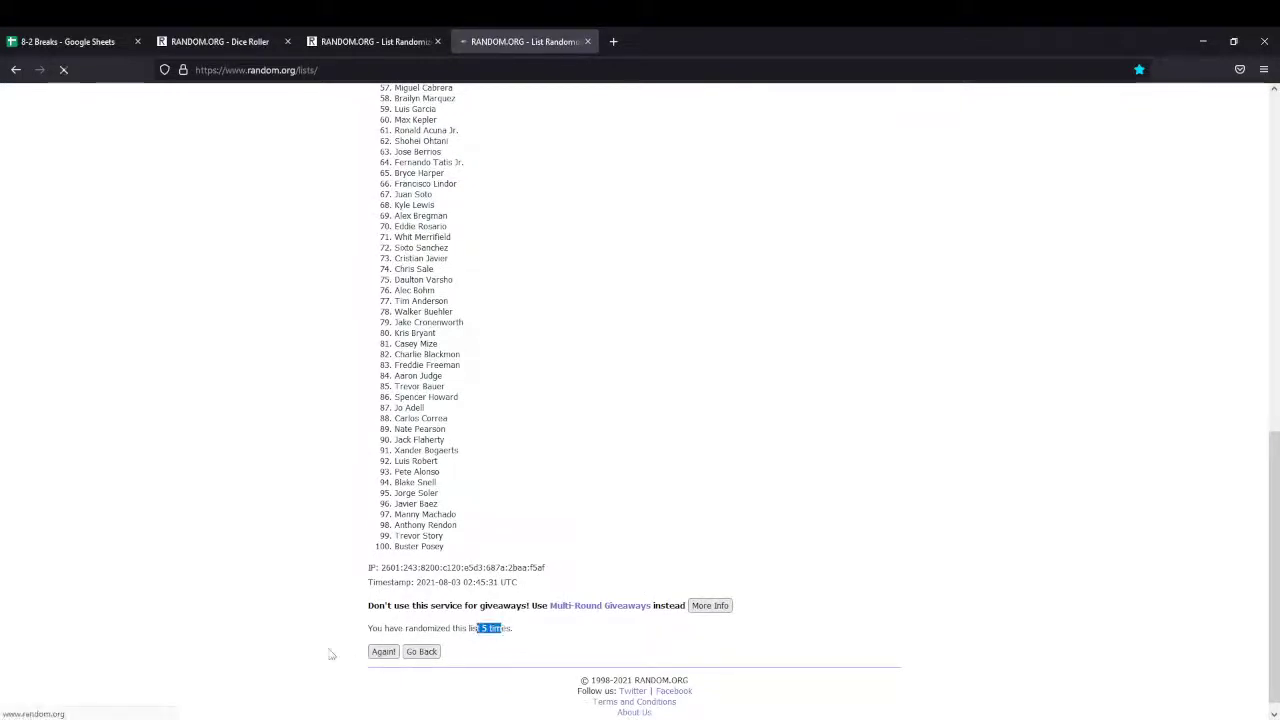
pyautogui.scroll(-15, 294, 472)
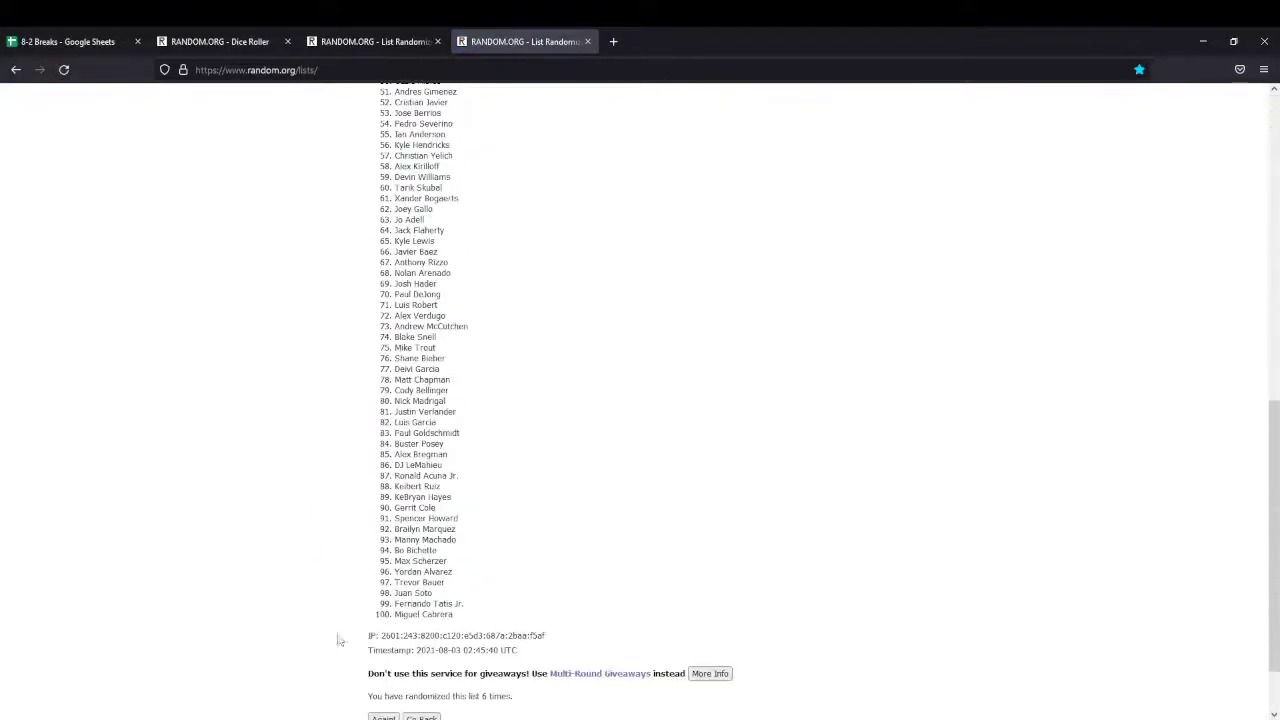
pyautogui.scroll(-1, 345, 682)
pyautogui.click(385, 634)
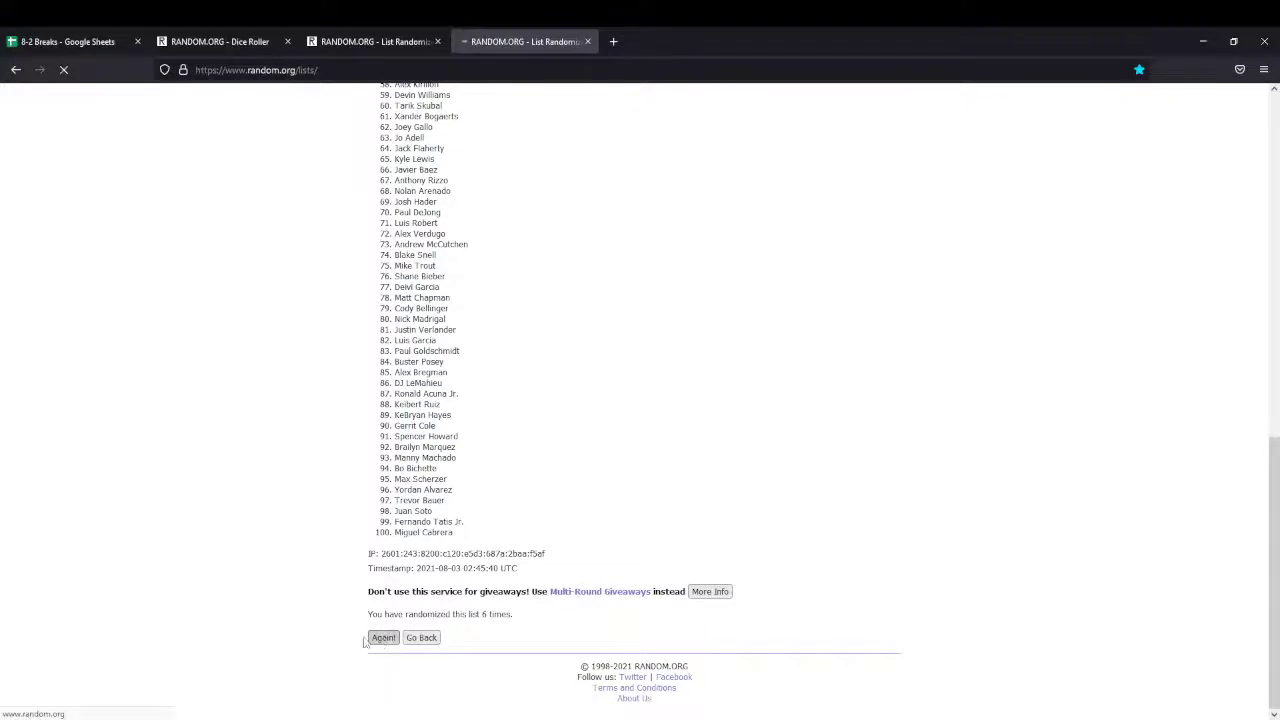
# Look through the randomized player names, highlight the randomization count and compare it with the dice roll.
pyautogui.scroll(-3, 416, 355)
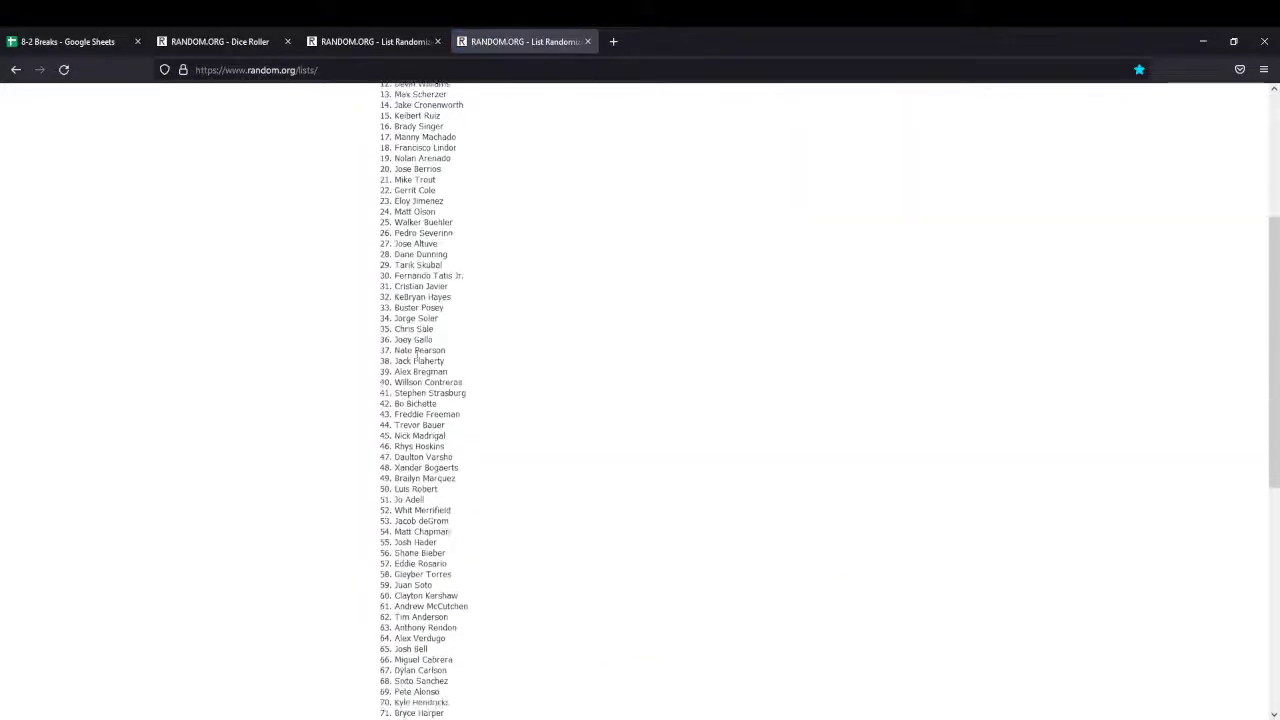
pyautogui.scroll(5, 417, 355)
pyautogui.scroll(-3, 417, 356)
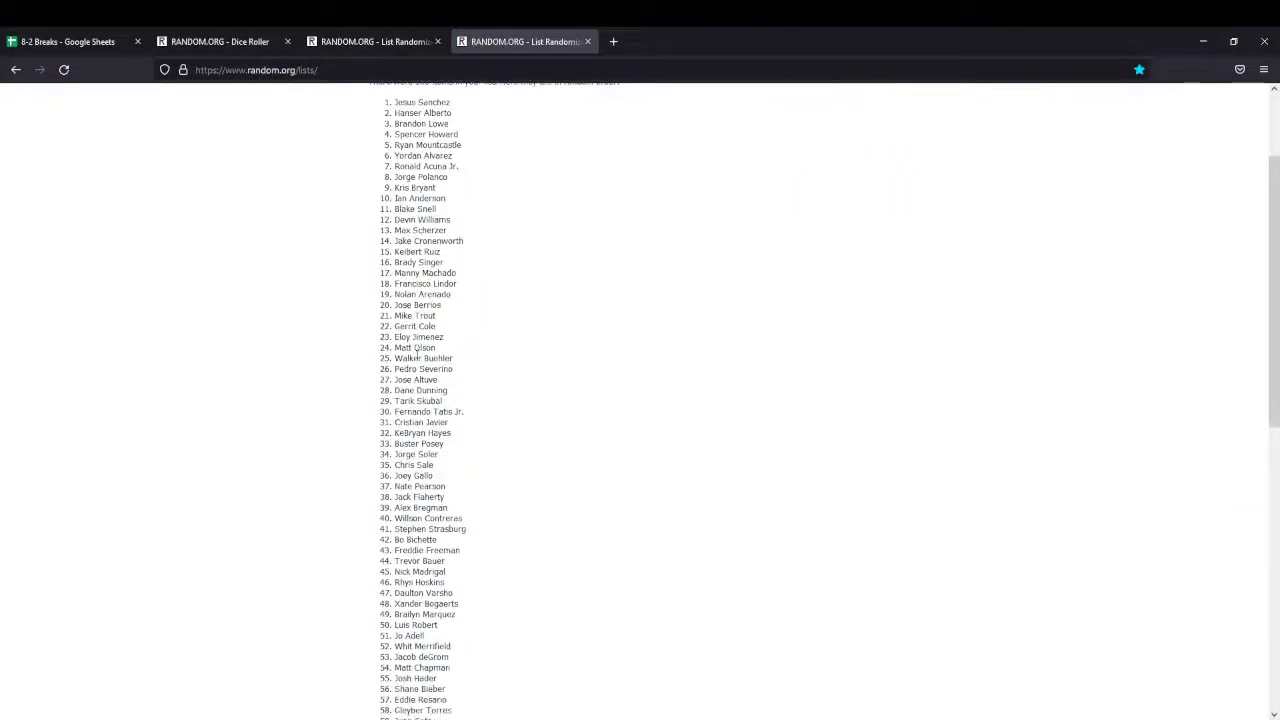
pyautogui.scroll(-4, 417, 358)
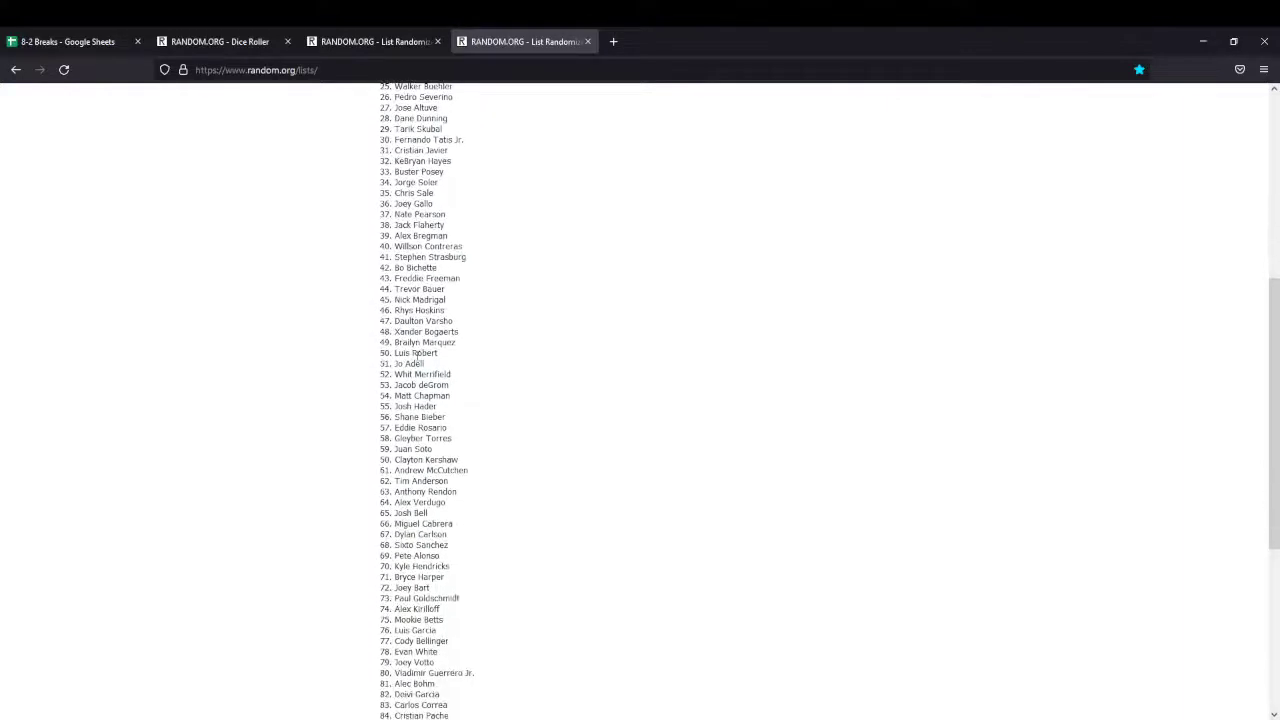
pyautogui.scroll(-3, 418, 364)
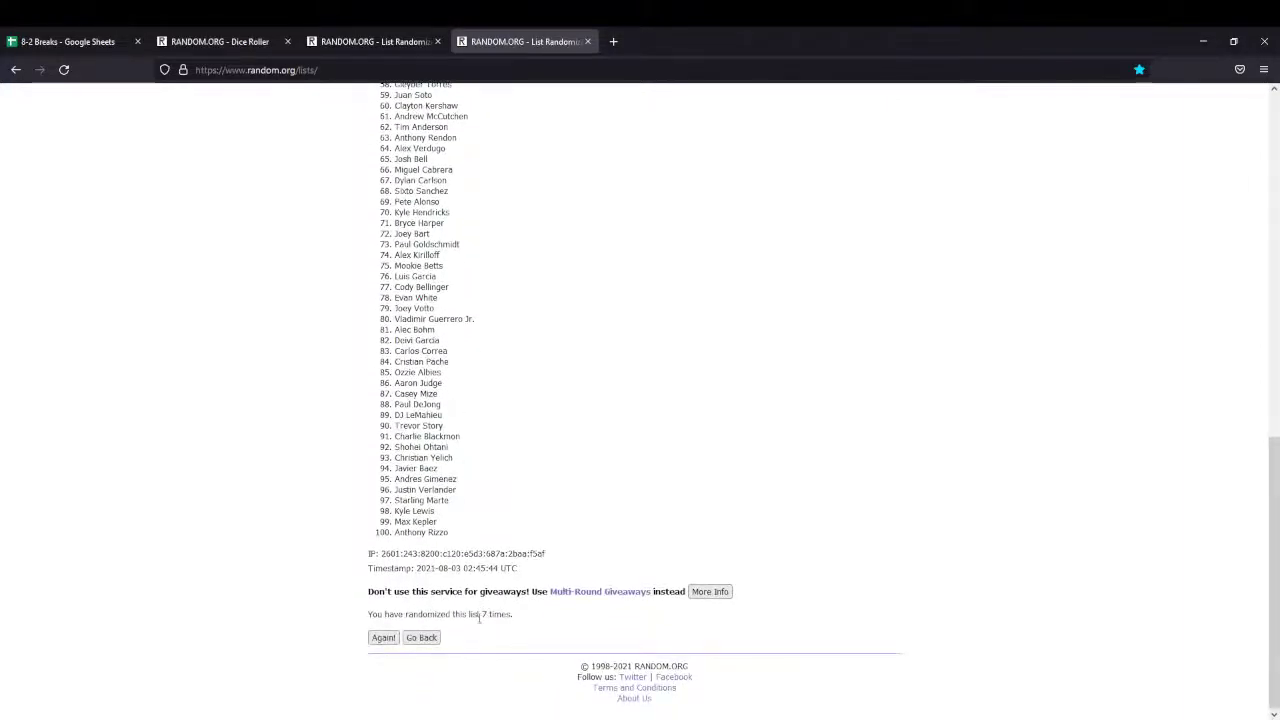
pyautogui.moveTo(479, 618); pyautogui.dragTo(511, 614)
pyautogui.click(243, 41)
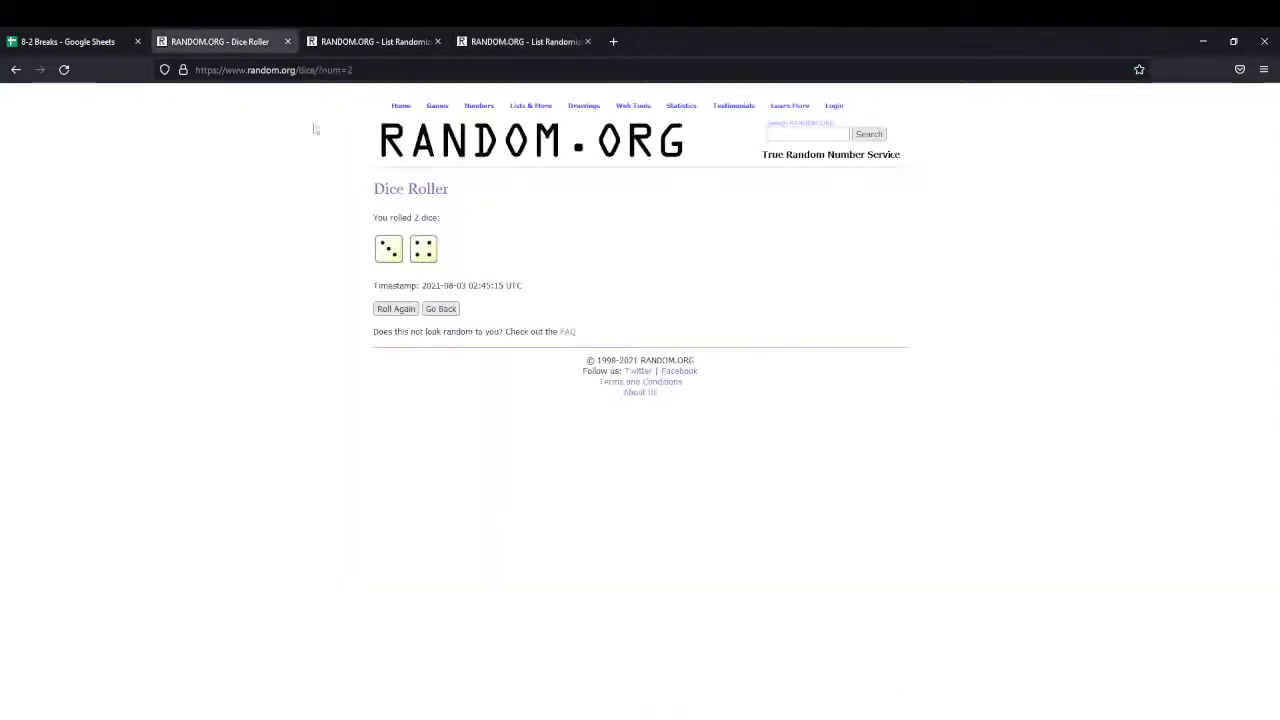
pyautogui.click(490, 43)
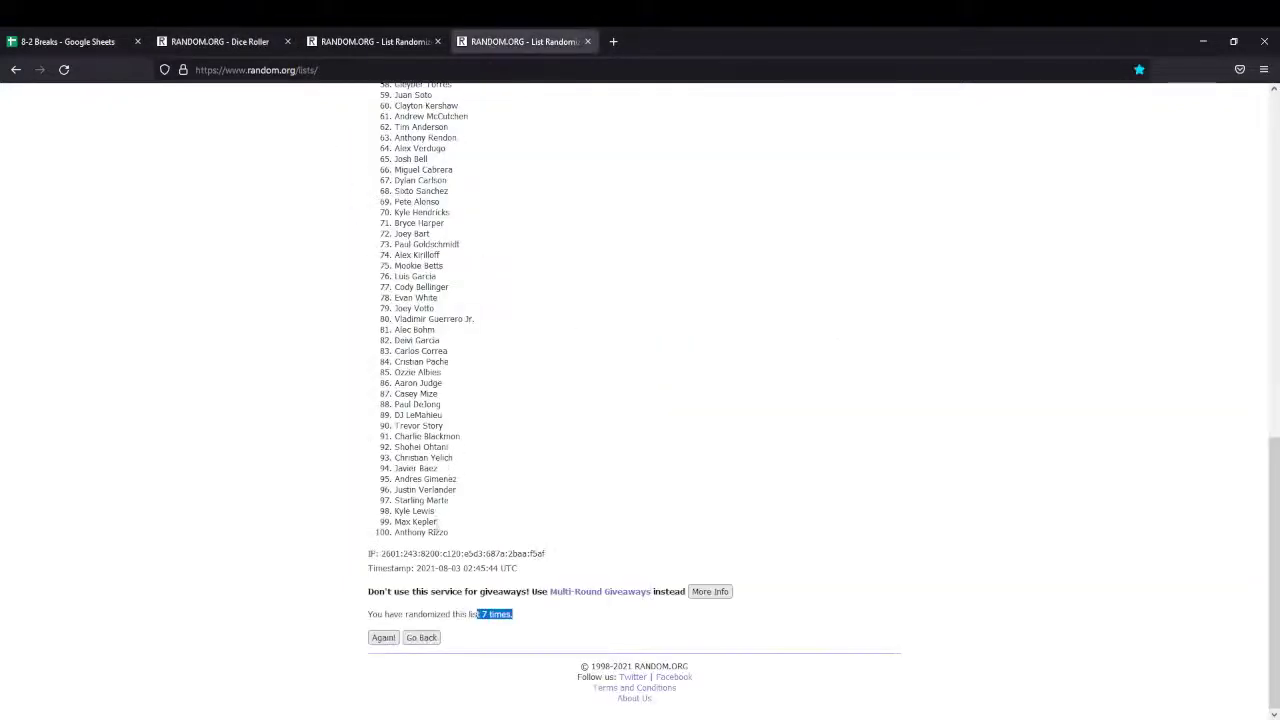
# Copy the entire list of randomized player names from the second List Randomizer.
pyautogui.moveTo(452, 540); pyautogui.dragTo(396, 228)
pyautogui.scroll(2, 428, 400)
pyautogui.scroll(5, 428, 418)
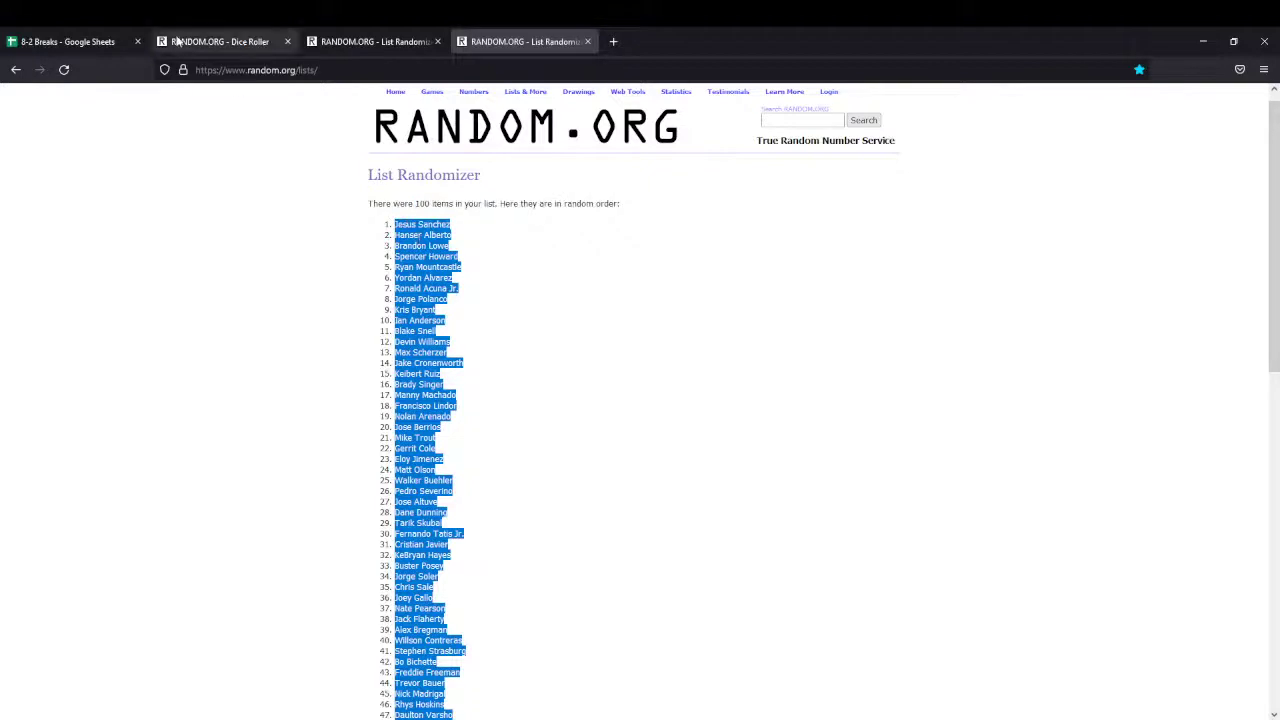
# Switch to the 8-2 Breaks spreadsheet, paste the randomized player names over column B and set their font size to 12.
pyautogui.click(105, 42)
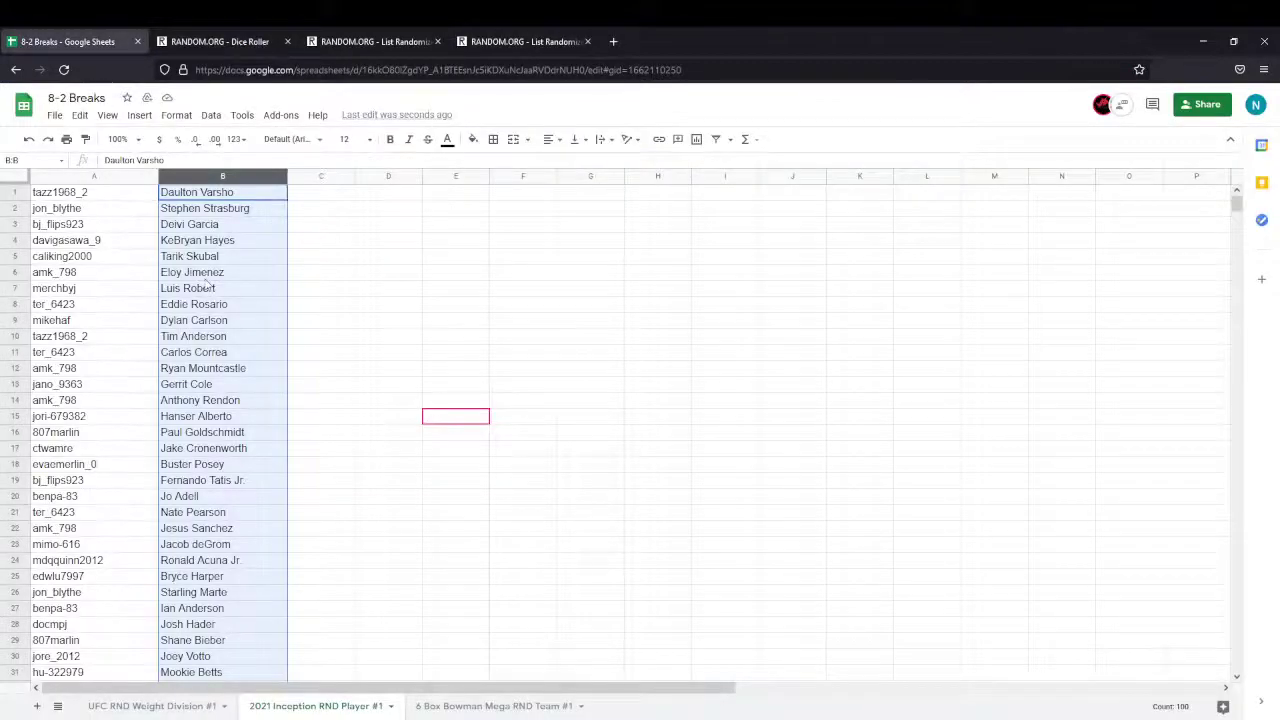
pyautogui.hotkey('ctrl', 'v')
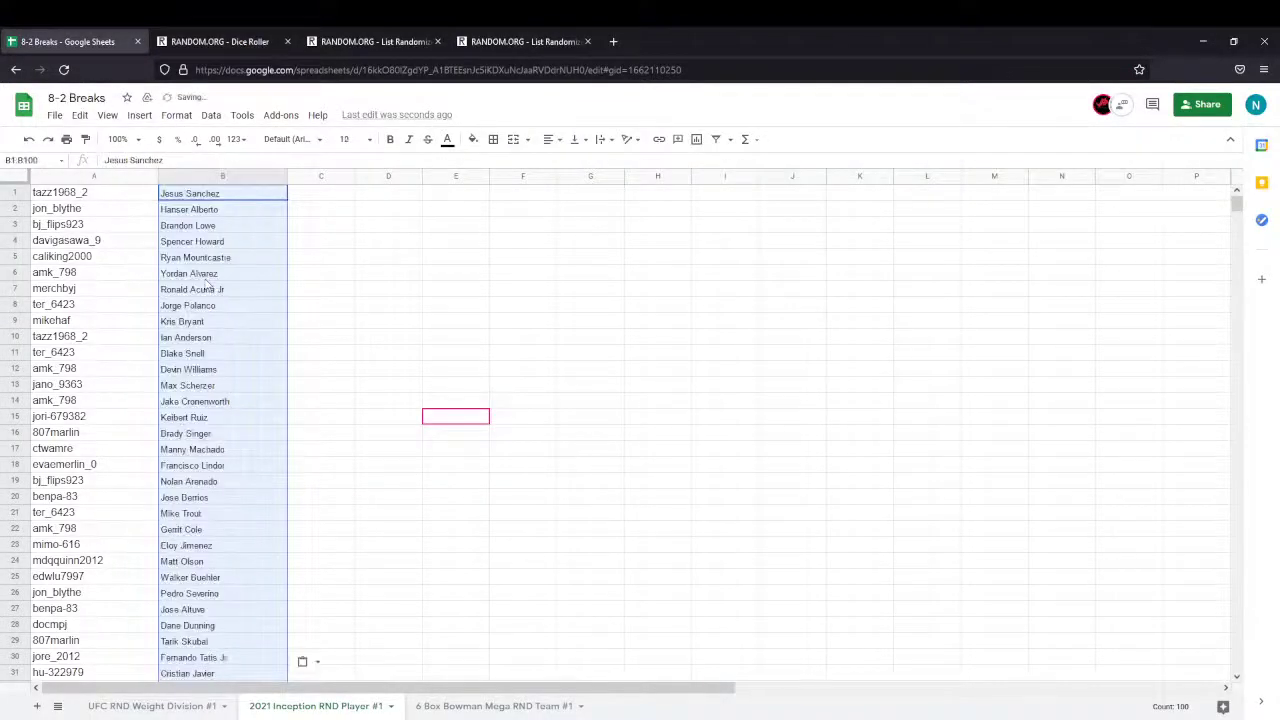
pyautogui.click(369, 139)
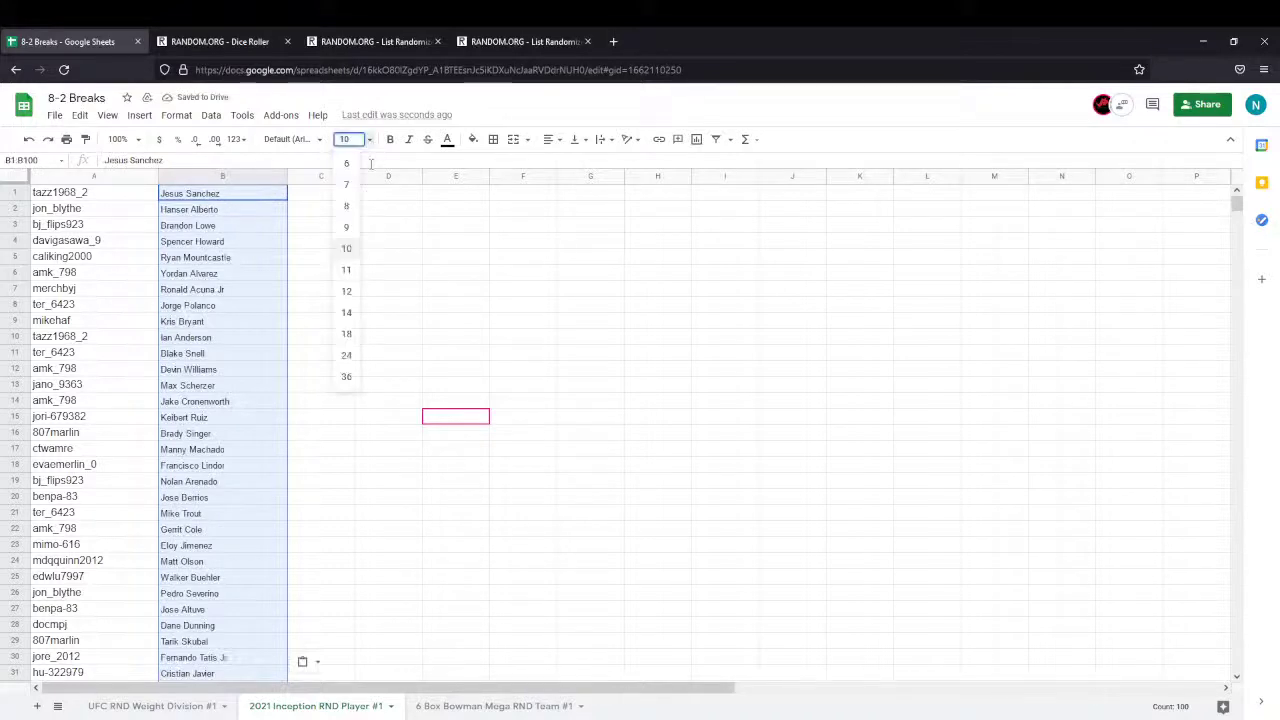
pyautogui.click(348, 291)
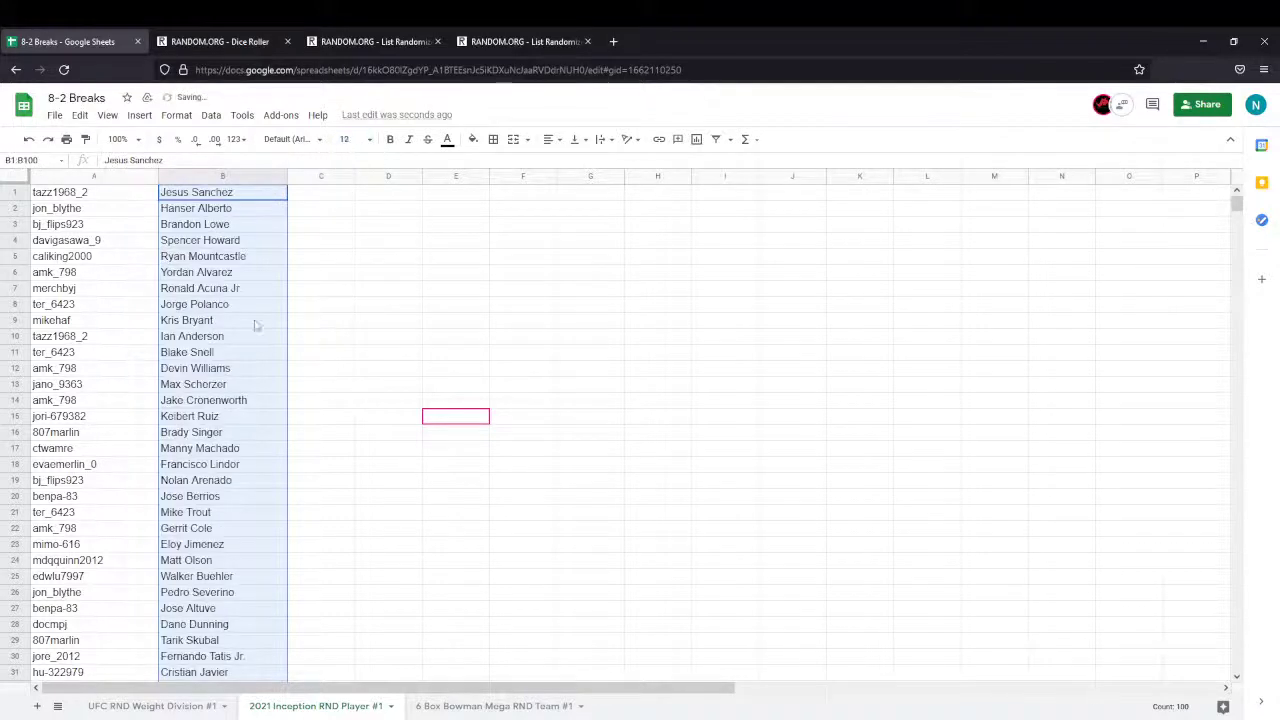
# Sort the 2021 Inception RND Player #1 sheet A → Z by the usernames in column A, keeping each paired with its player.
pyautogui.click(110, 176)
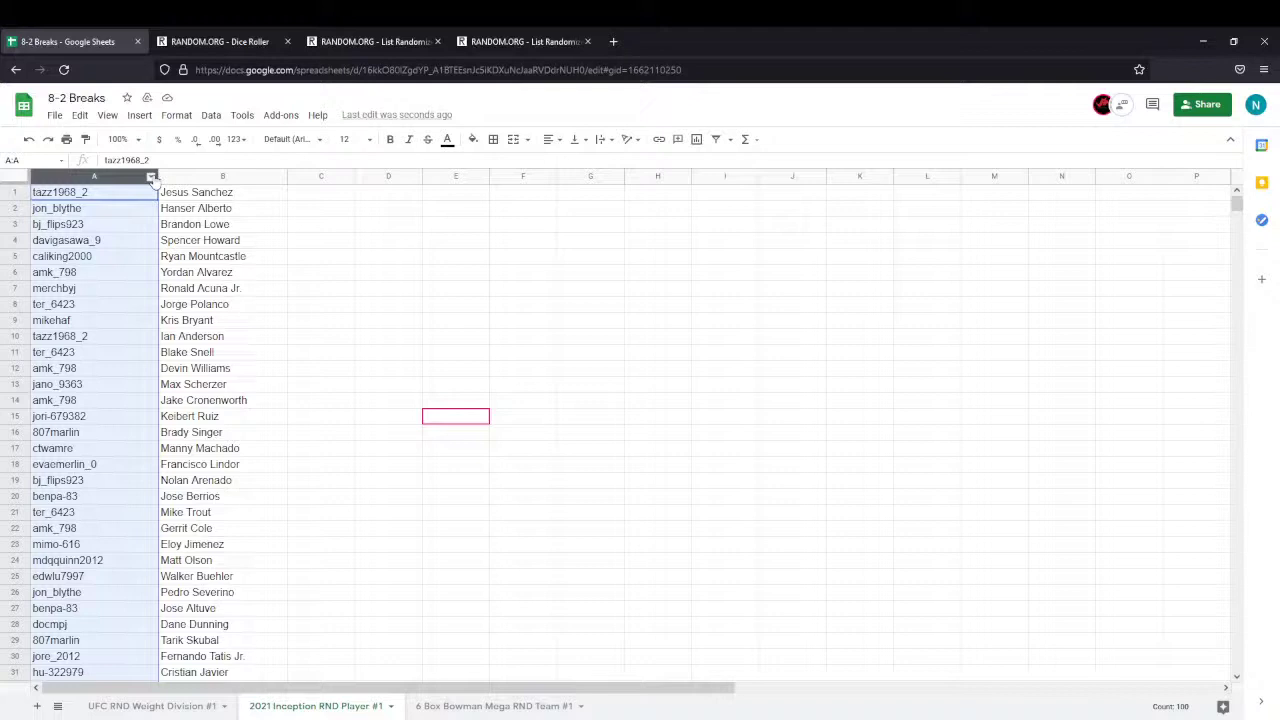
pyautogui.scroll(-3, 158, 305)
pyautogui.scroll(-3, 158, 305)
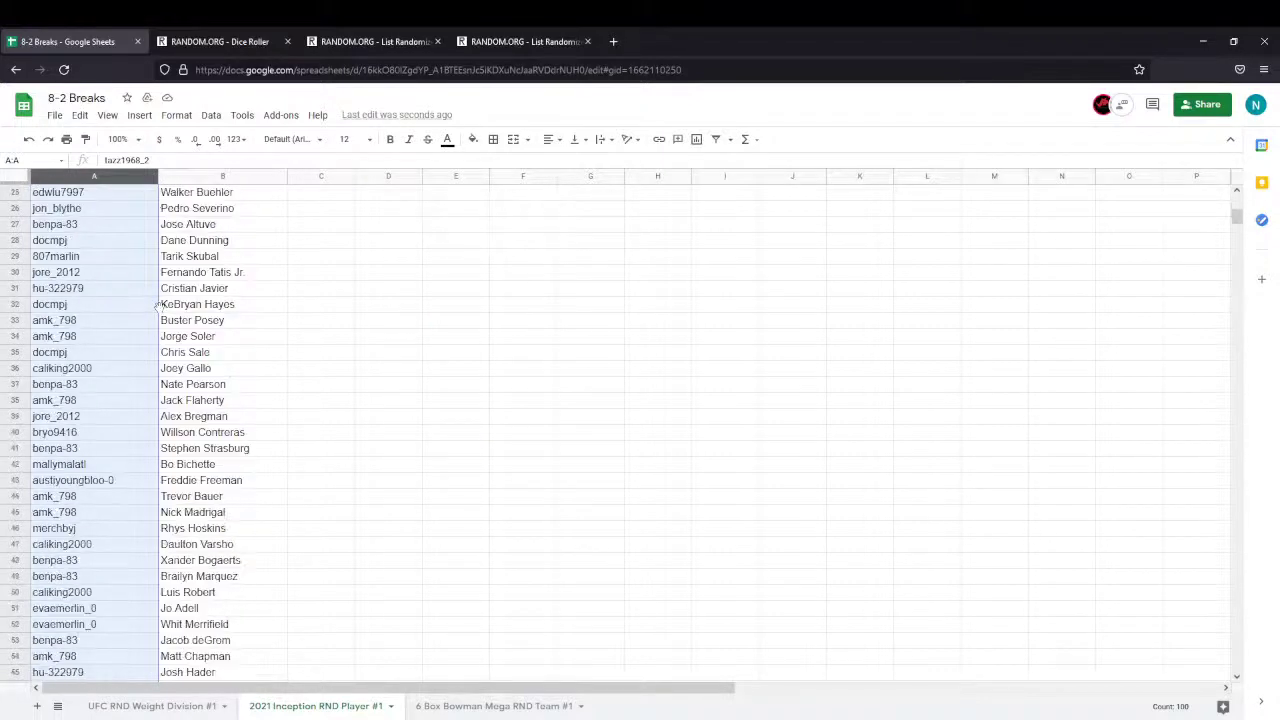
pyautogui.scroll(-10, 158, 305)
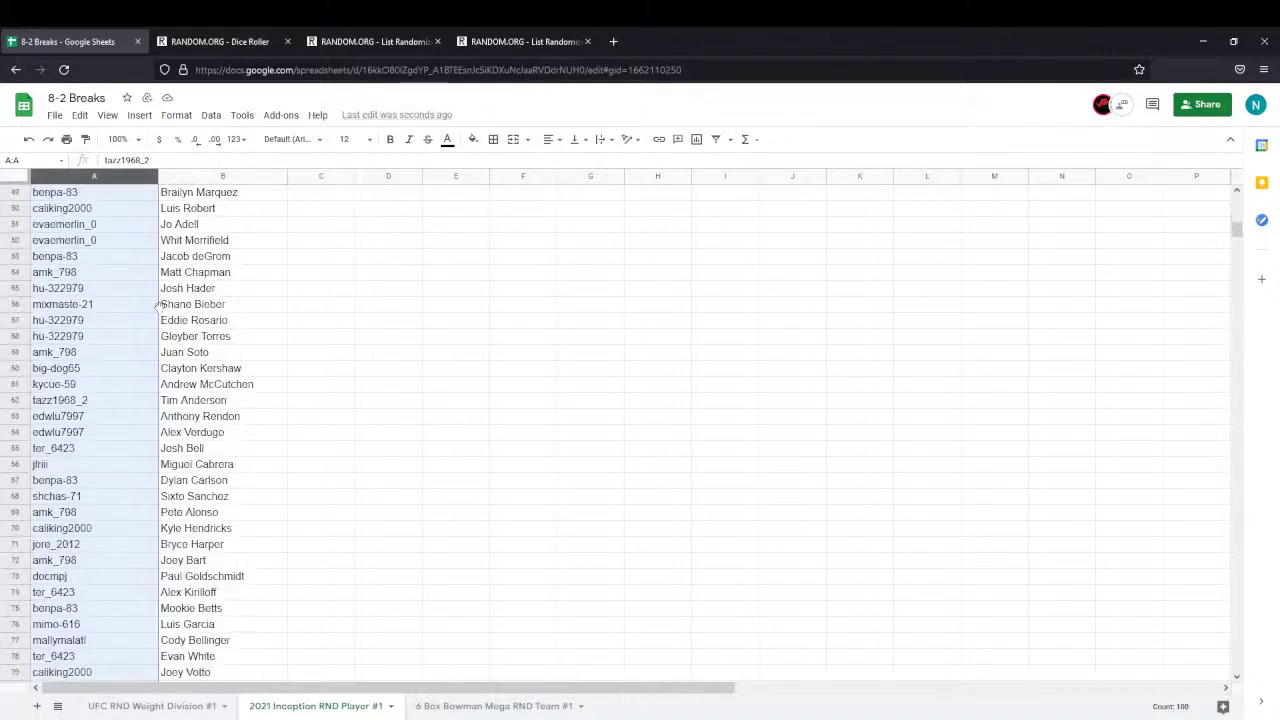
pyautogui.scroll(-6, 158, 305)
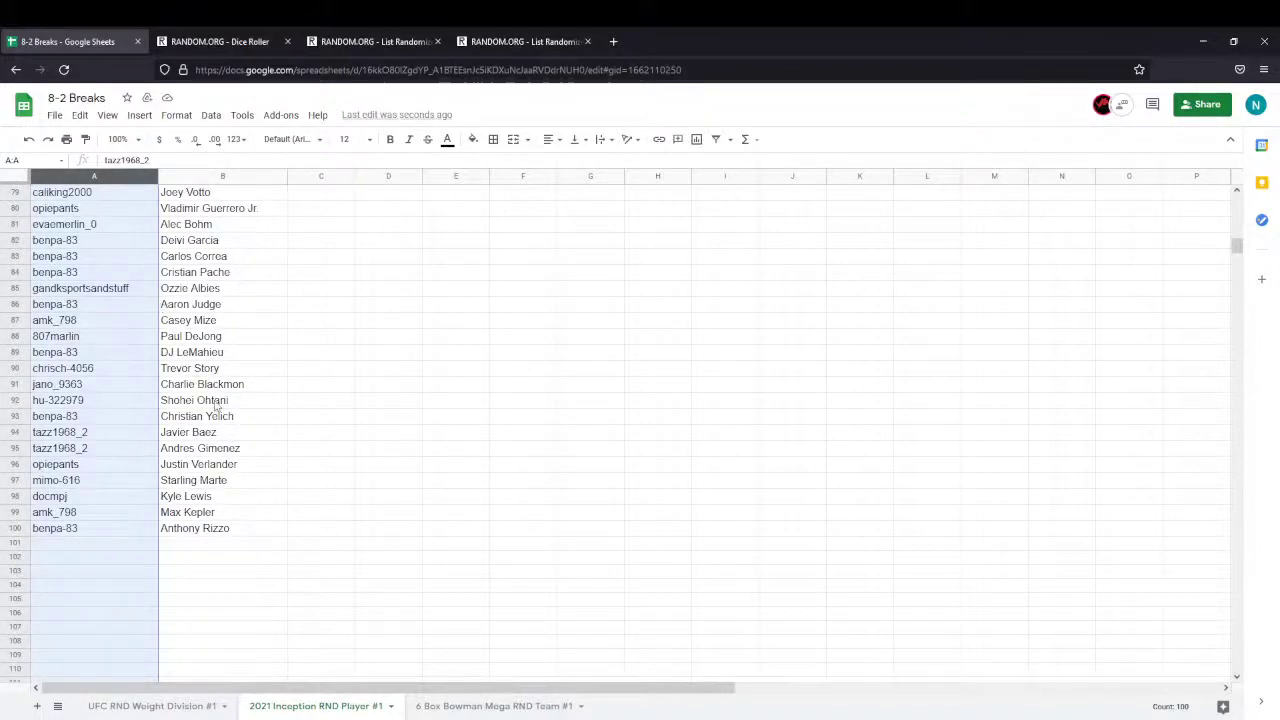
pyautogui.scroll(20, 150, 516)
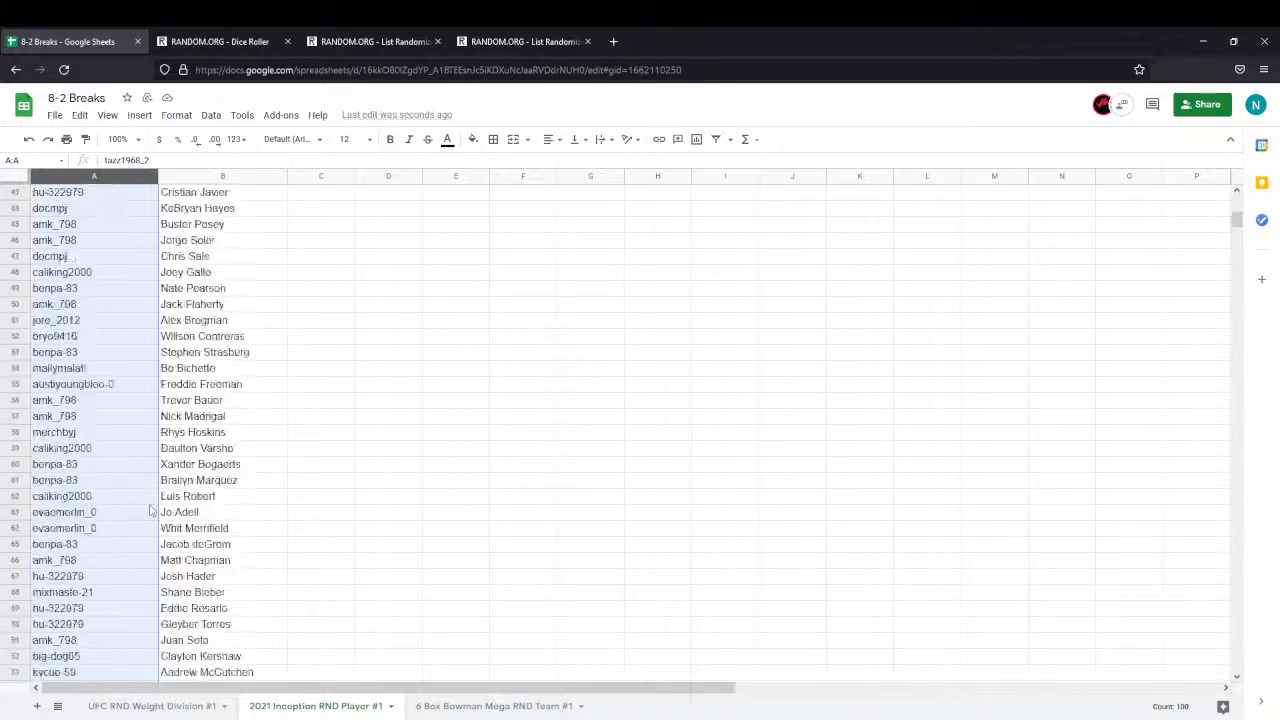
pyautogui.click(151, 178)
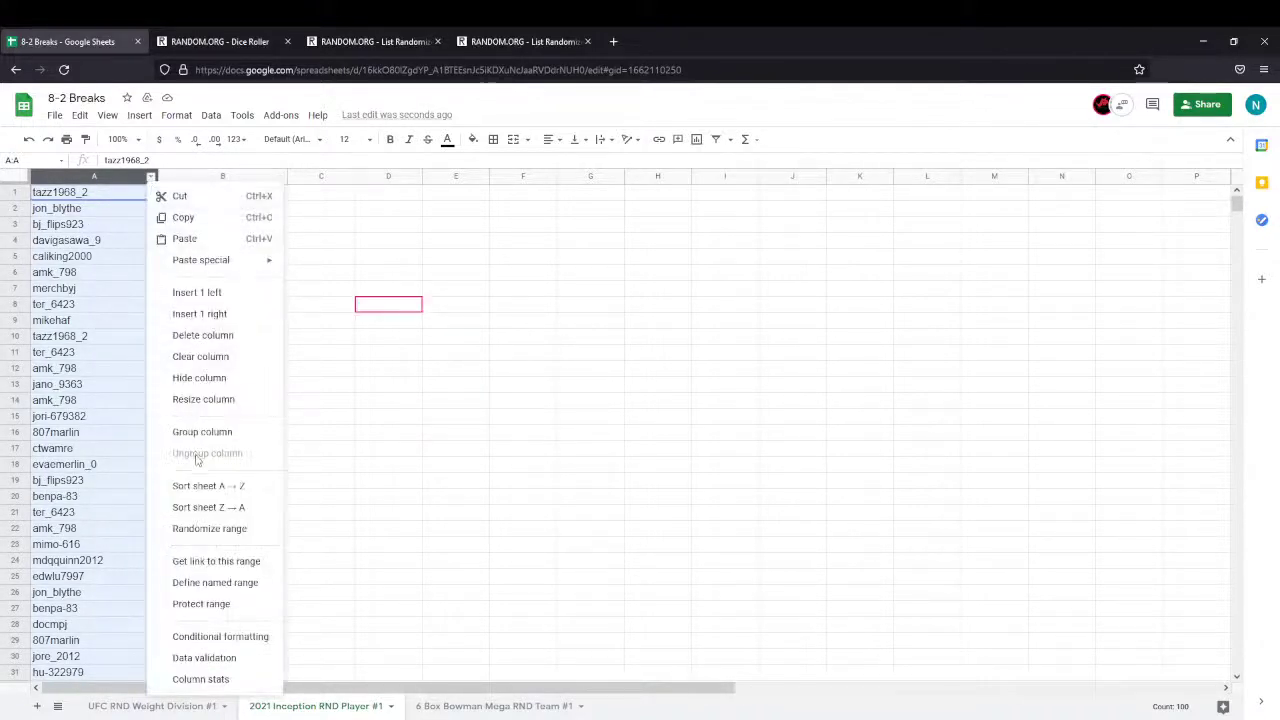
pyautogui.click(204, 485)
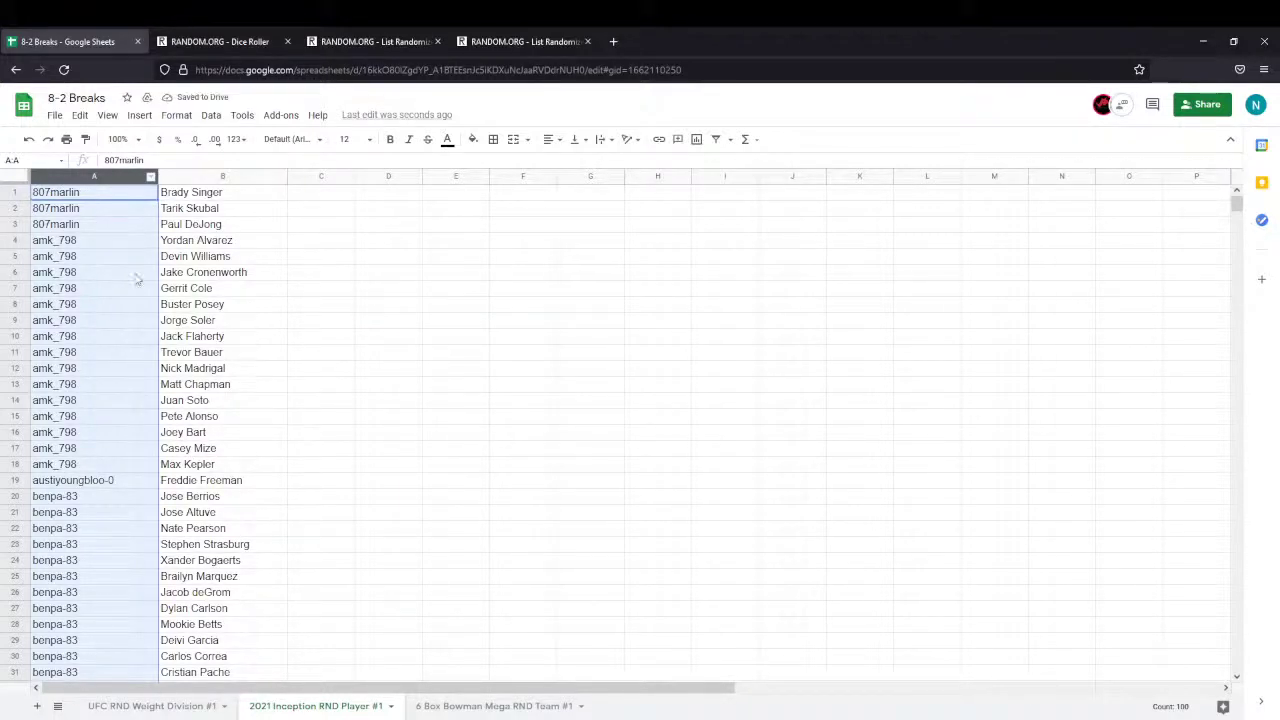
# Look through the sorted usernames and the players matched to them in column B, and return to the first row.
pyautogui.scroll(-4, 130, 287)
pyautogui.scroll(-2, 130, 287)
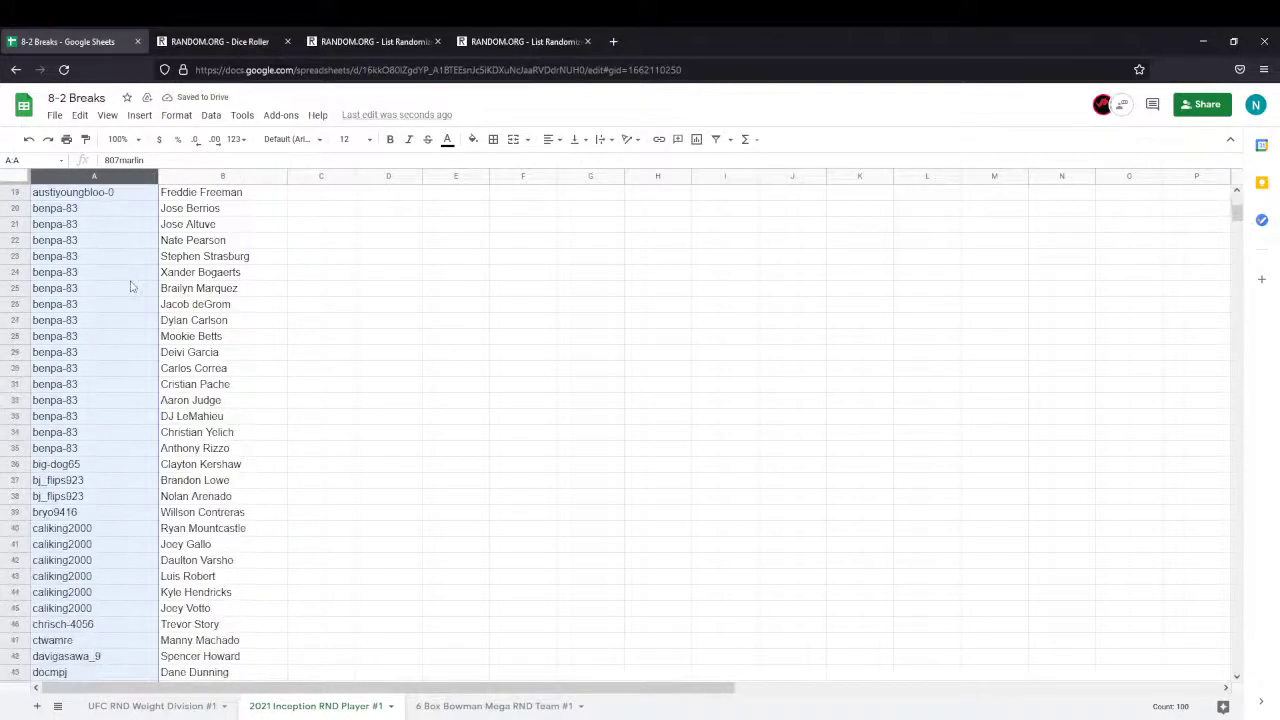
pyautogui.scroll(-2, 128, 287)
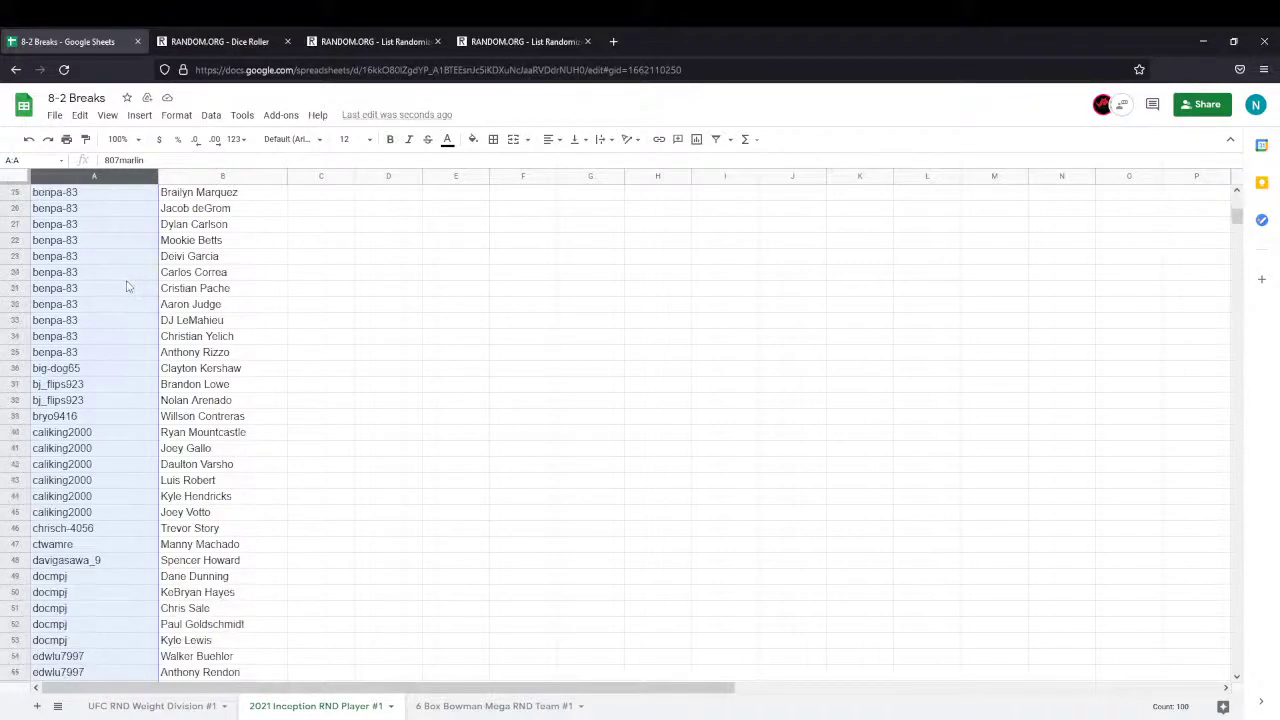
pyautogui.scroll(-4, 127, 287)
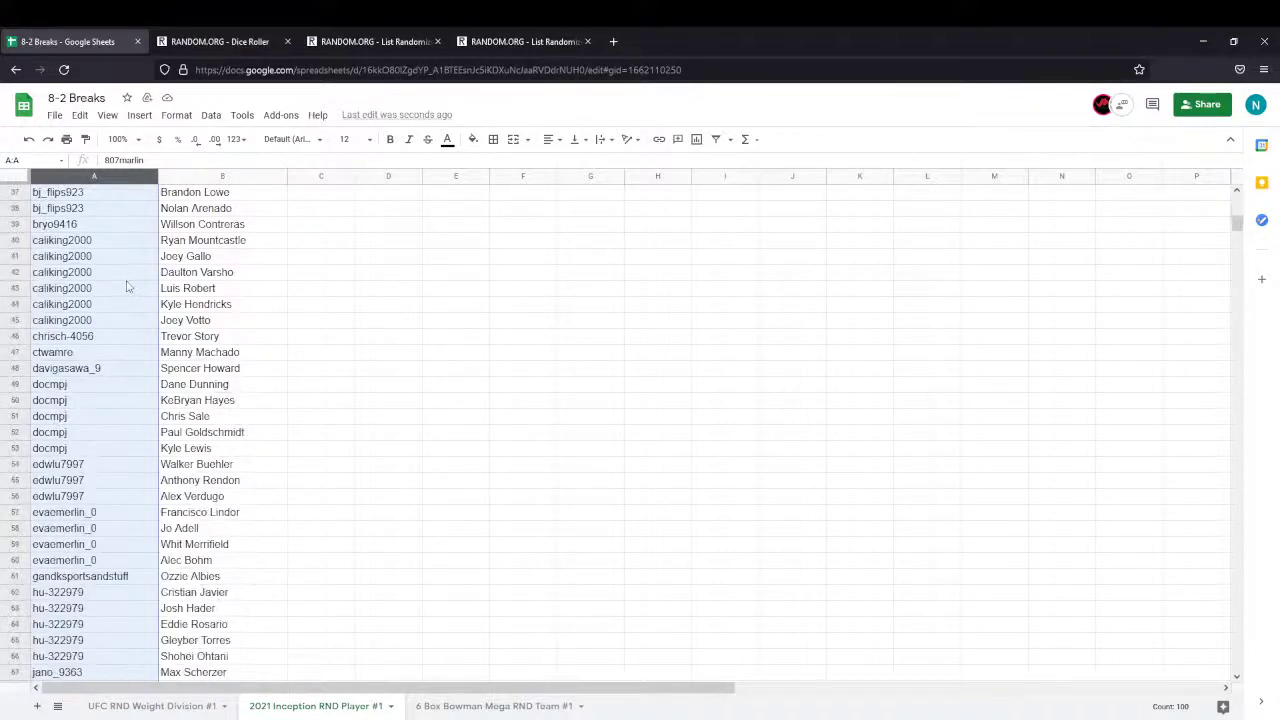
pyautogui.scroll(-6, 127, 287)
pyautogui.scroll(-6, 127, 287)
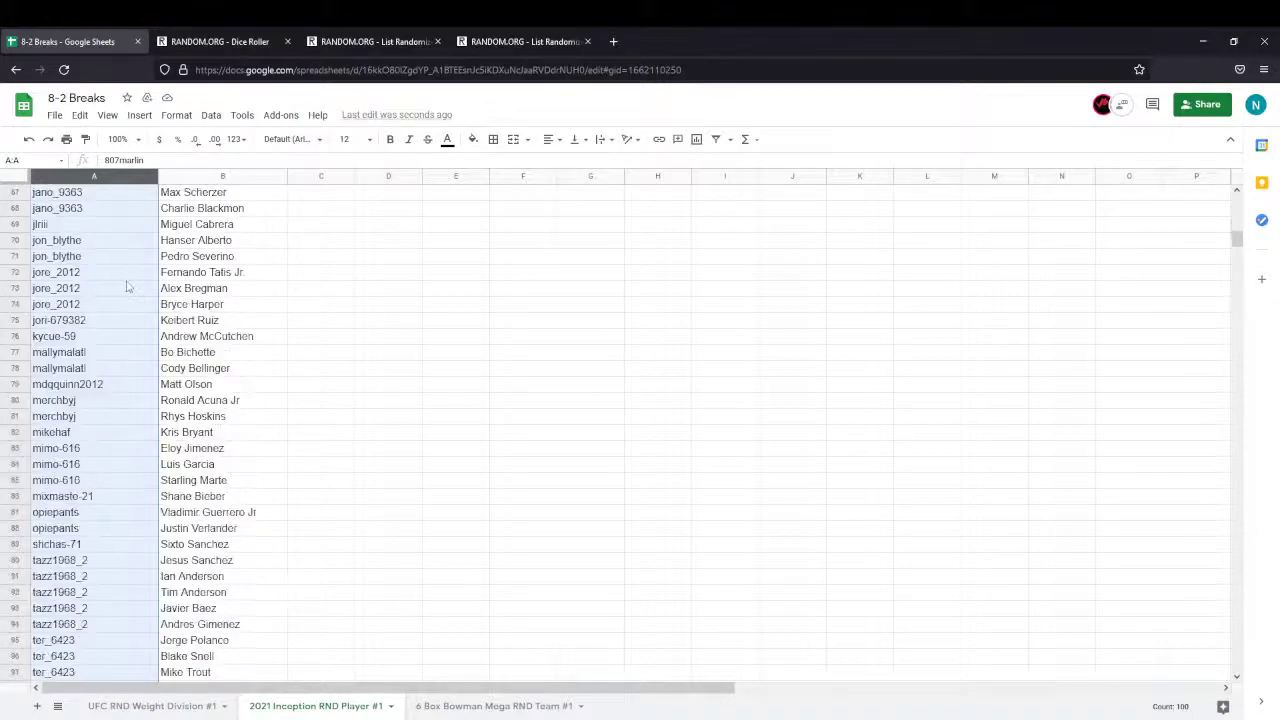
pyautogui.scroll(18, 127, 287)
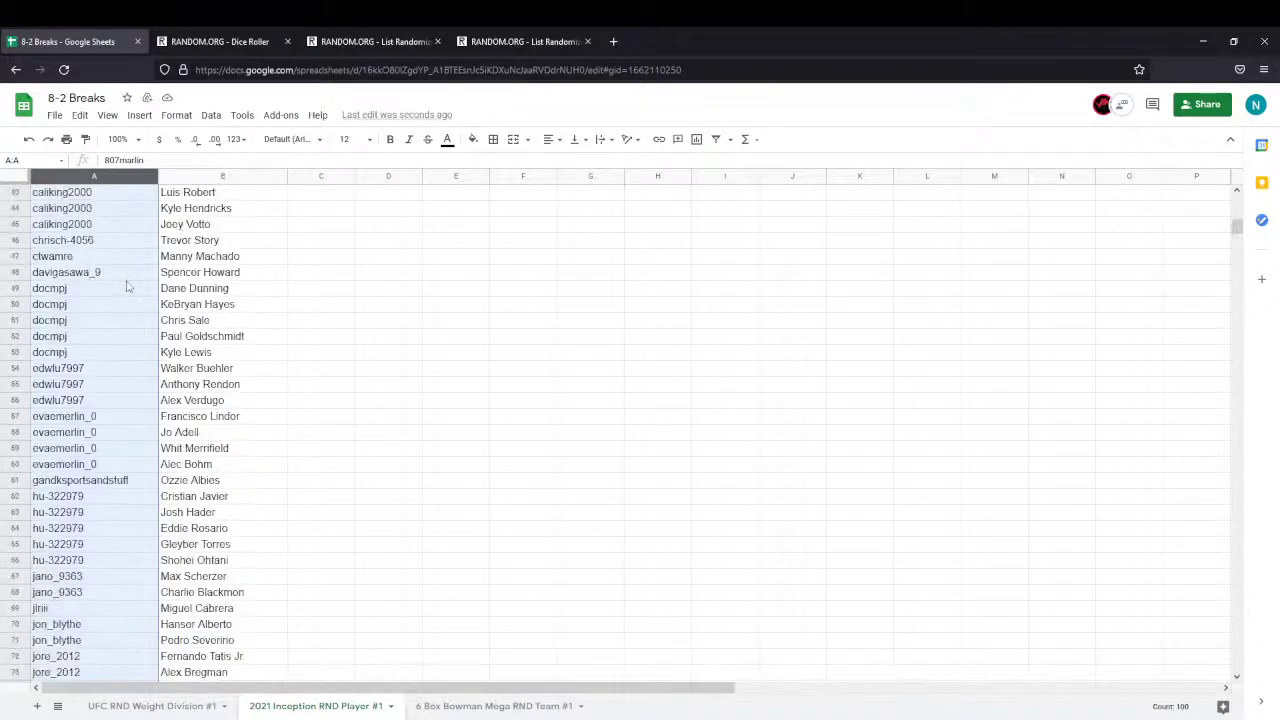
pyautogui.scroll(6, 127, 287)
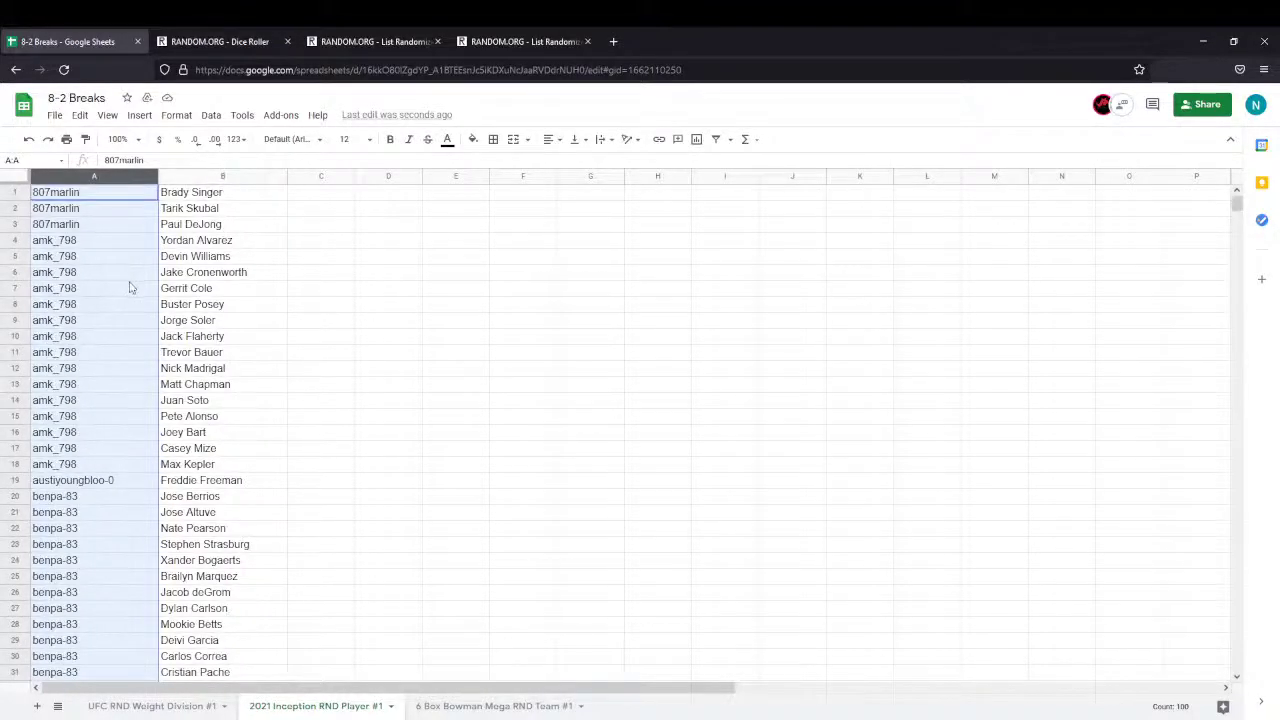